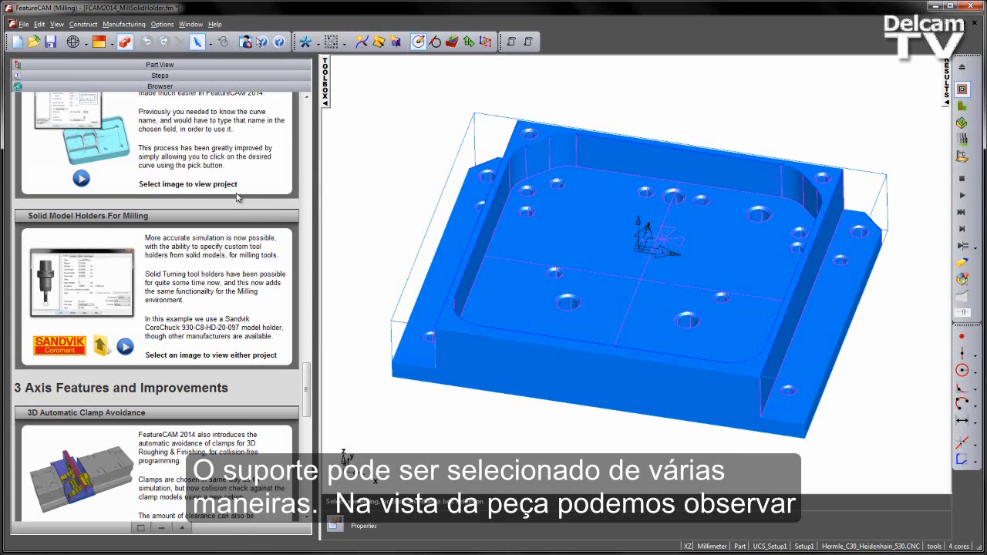
Preview the coro chuck holder solid by selecting it and showing its Coro Chuck 930-c8-hd-20-097 layer, and hide that layer again.
{"action": "left_click", "coordinate": [159, 65]}
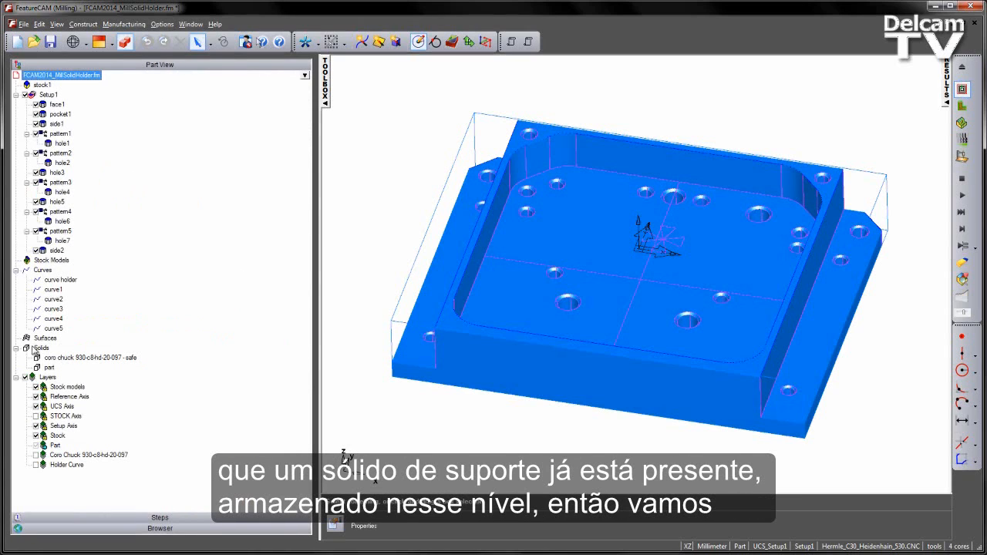
{"action": "left_click", "coordinate": [66, 359]}
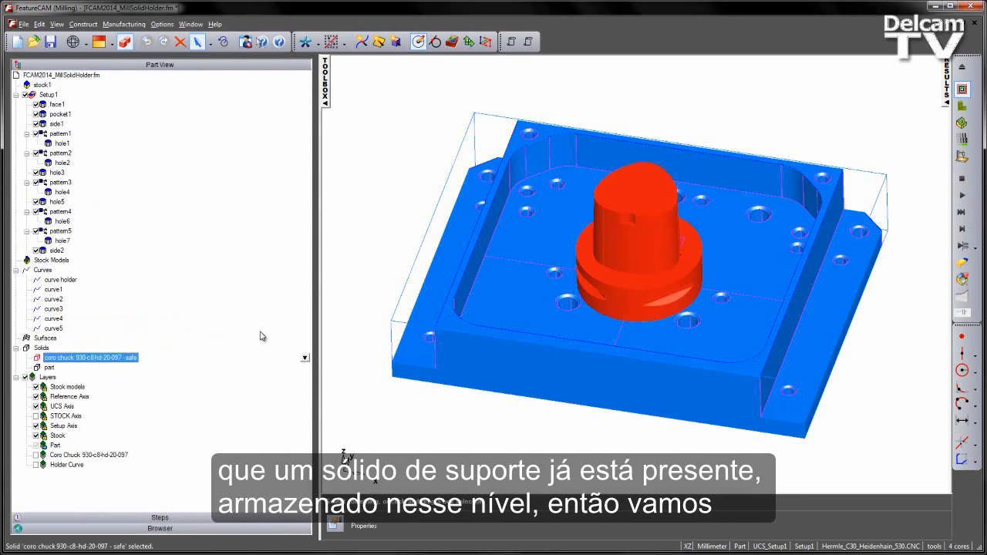
{"action": "left_click", "coordinate": [35, 454]}
{"action": "left_click", "coordinate": [432, 432]}
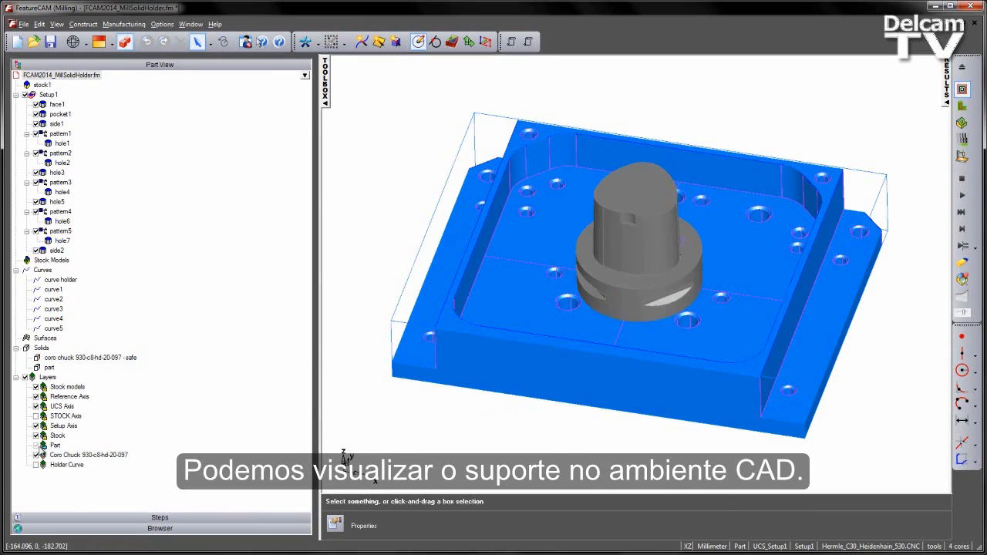
{"action": "left_click", "coordinate": [35, 455]}
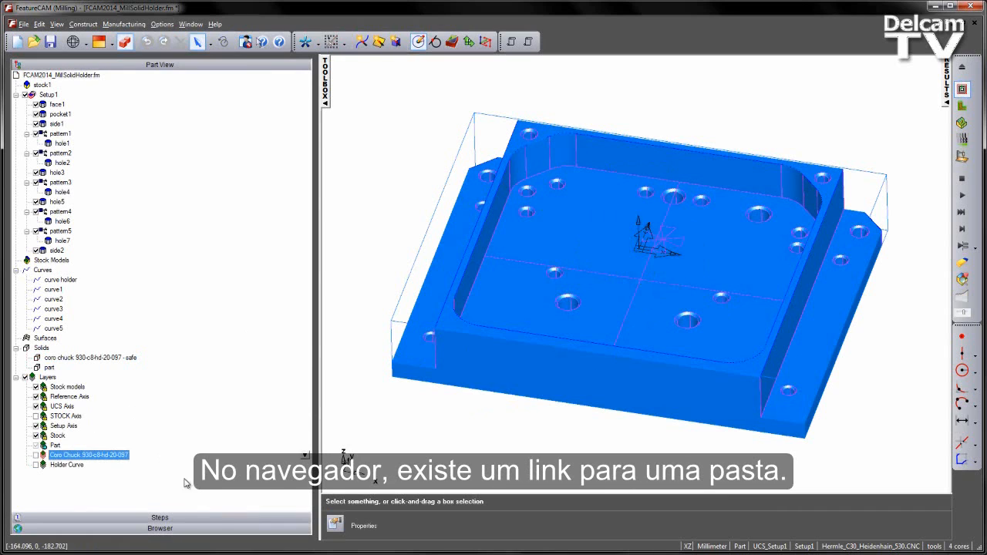
Open the example projects folder for Solid Model Holders For Milling, locate the CoroChuck_930-C8-HD-20-097.x_t file, and close the folder.
{"action": "left_click", "coordinate": [212, 529]}
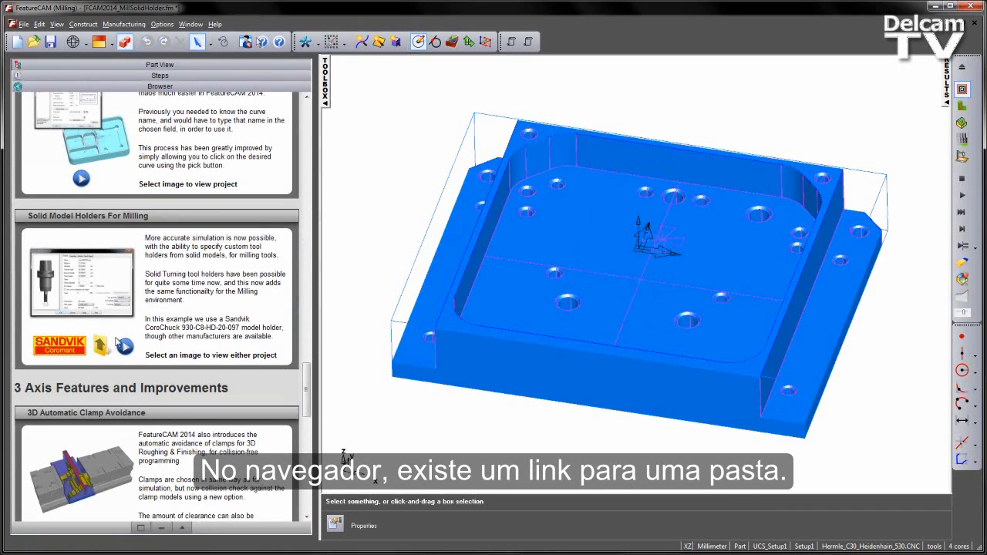
{"action": "left_click", "coordinate": [103, 347]}
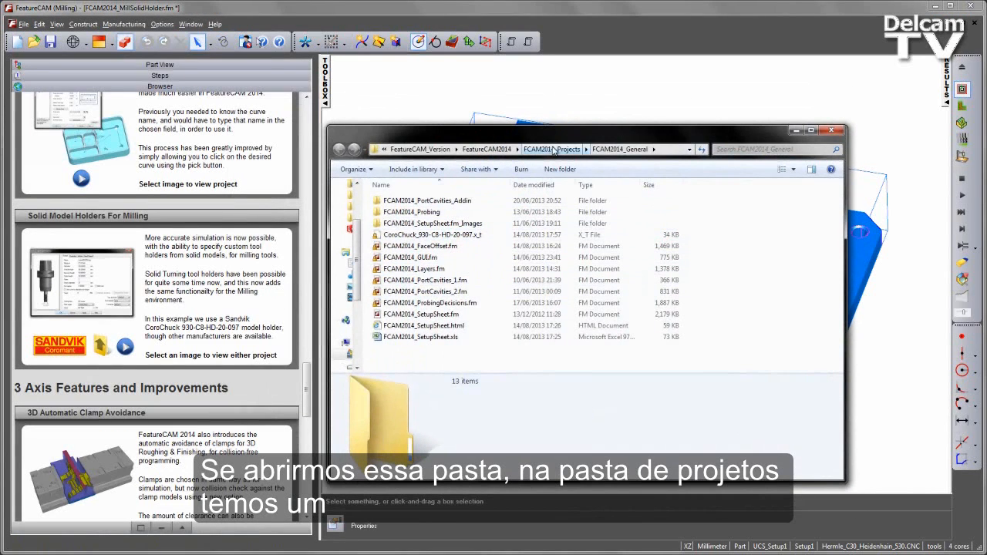
{"action": "left_click", "coordinate": [443, 235]}
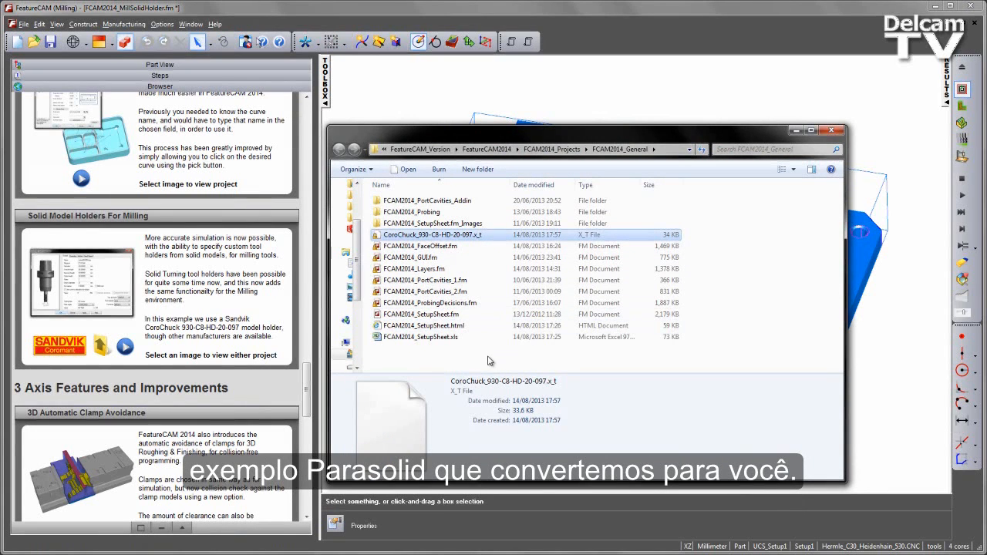
{"action": "left_click", "coordinate": [831, 129]}
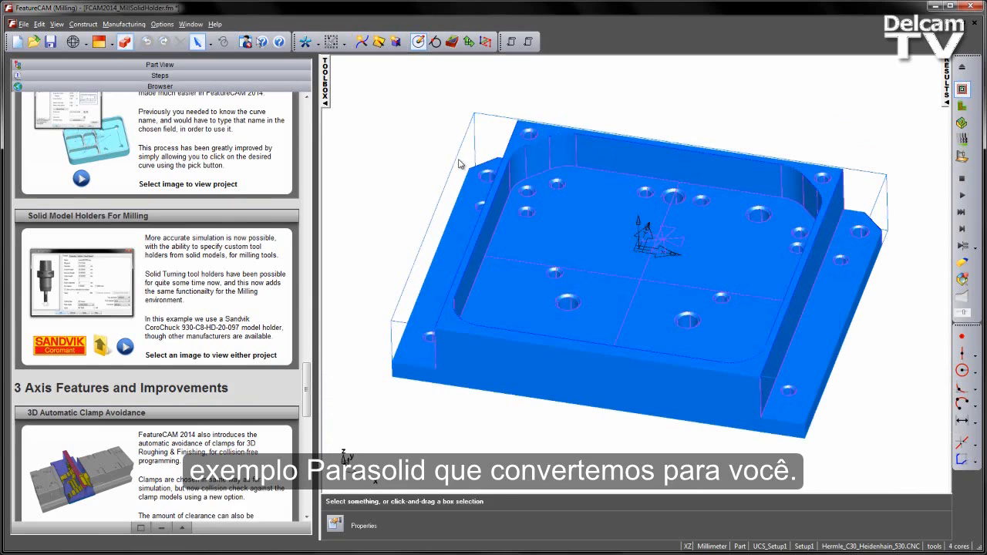
Open the Sandvik Coromant product search and bring up the product page of the 930-C8-HD-20-097 CoroChuck 930 adaptor.
{"action": "left_click", "coordinate": [66, 349]}
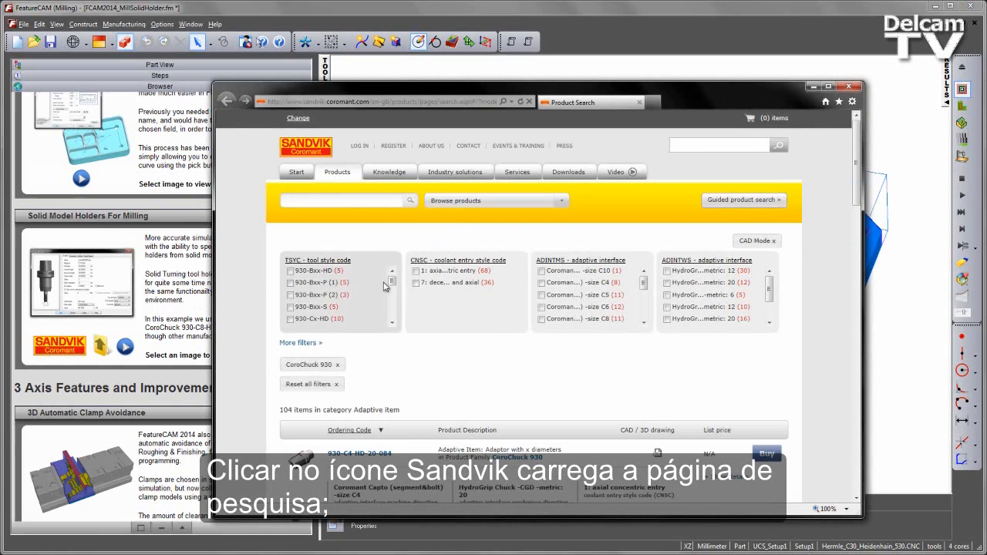
{"action": "left_click_drag", "start_coordinate": [855, 153], "coordinate": [821, 330]}
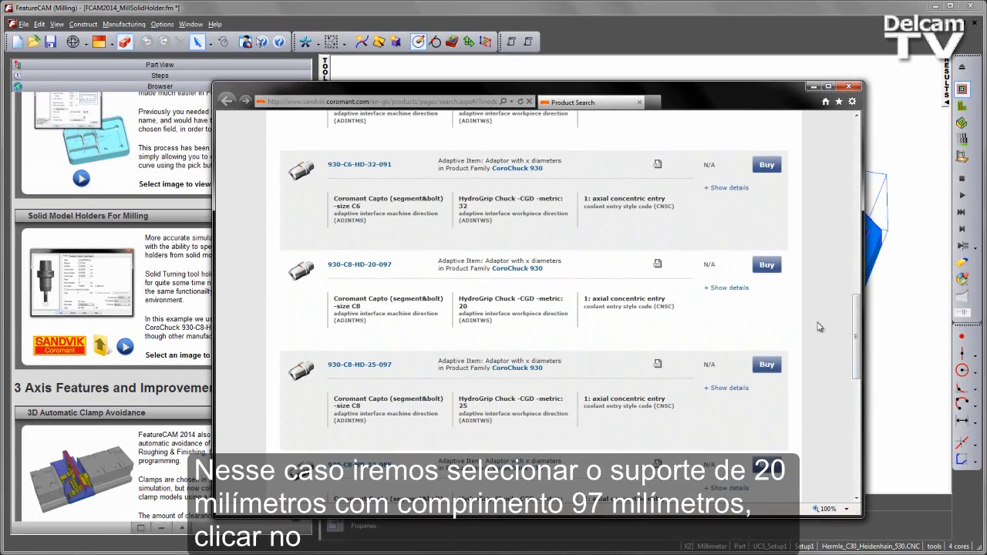
{"action": "left_click", "coordinate": [383, 265]}
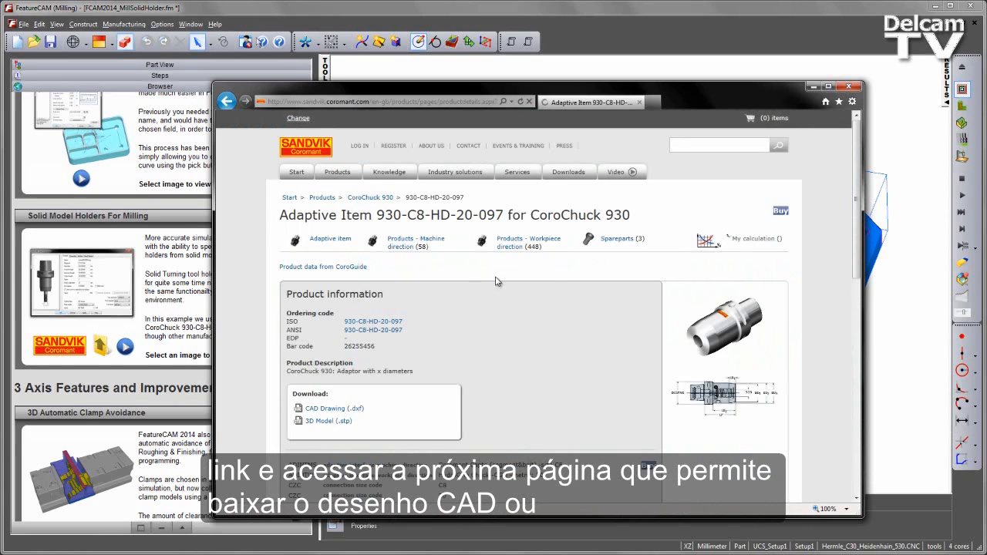
{"action": "scroll", "coordinate": [743, 255], "scroll_direction": "down", "scroll_amount": 1}
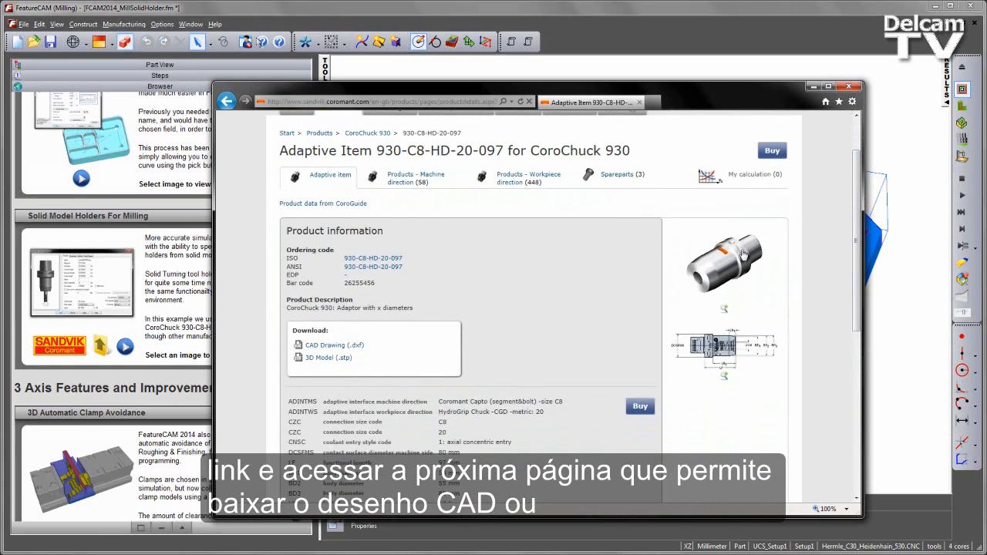
Download the adaptor's 3D model (.stp), accepting the disclaimer, and save it in C:\Holders, replacing the existing file.
{"action": "left_click", "coordinate": [323, 359]}
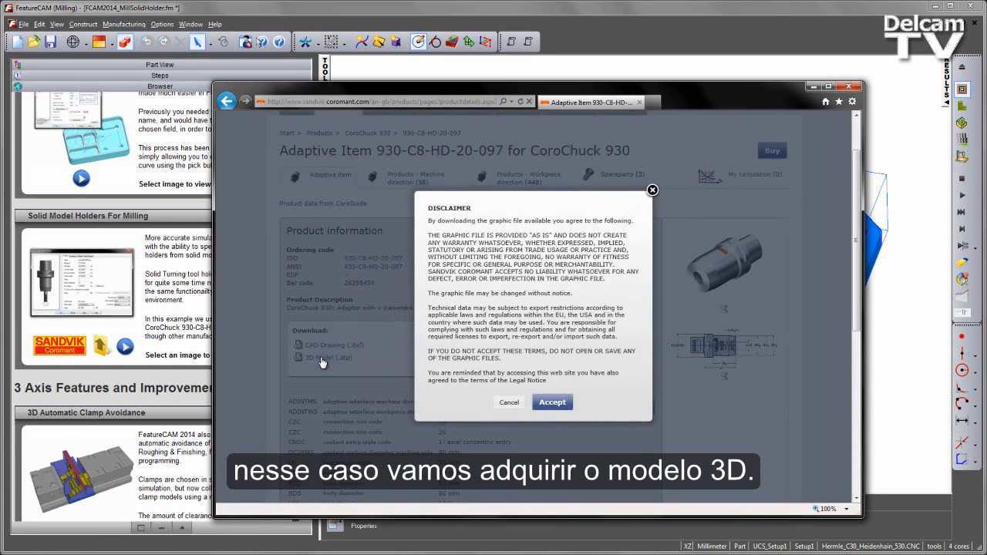
{"action": "left_click", "coordinate": [549, 402]}
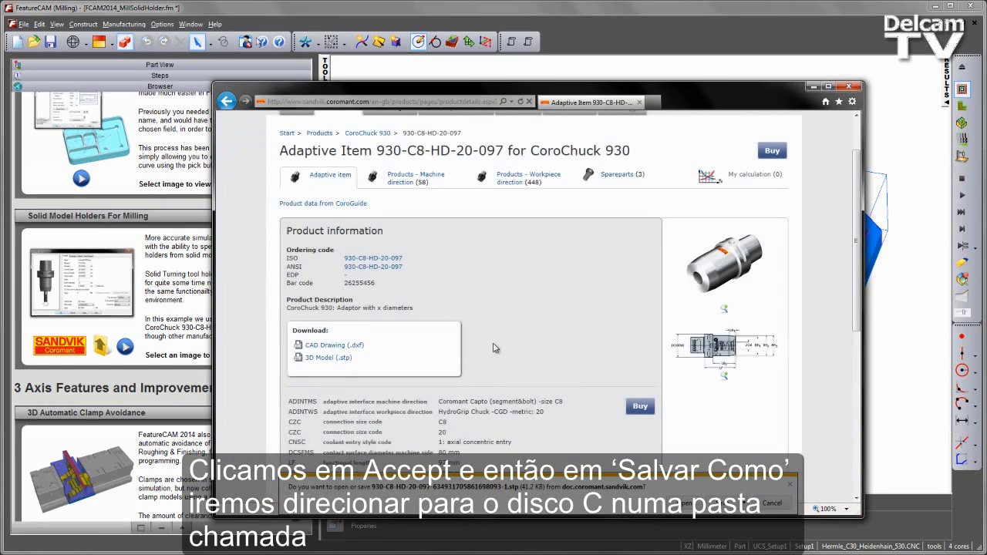
{"action": "left_click", "coordinate": [745, 504]}
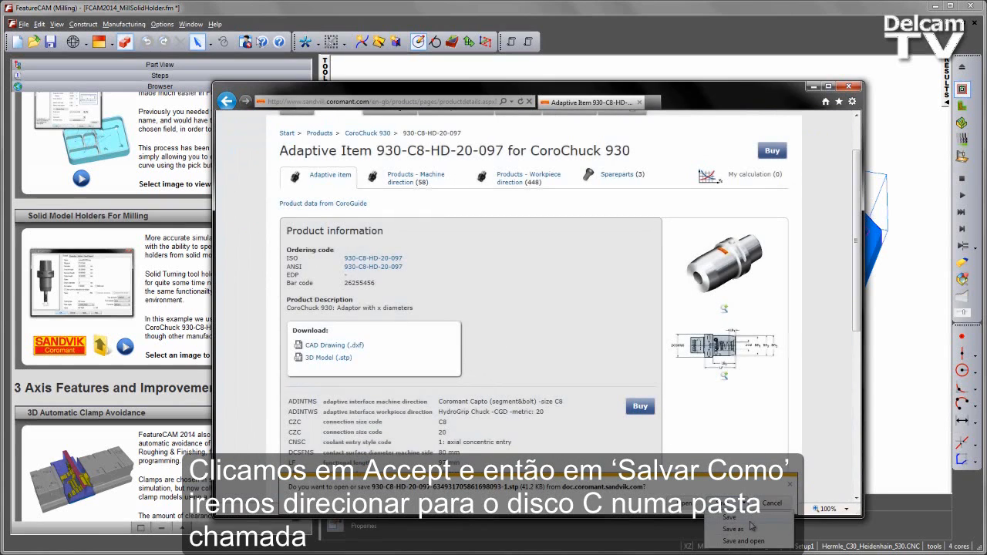
{"action": "left_click", "coordinate": [752, 528]}
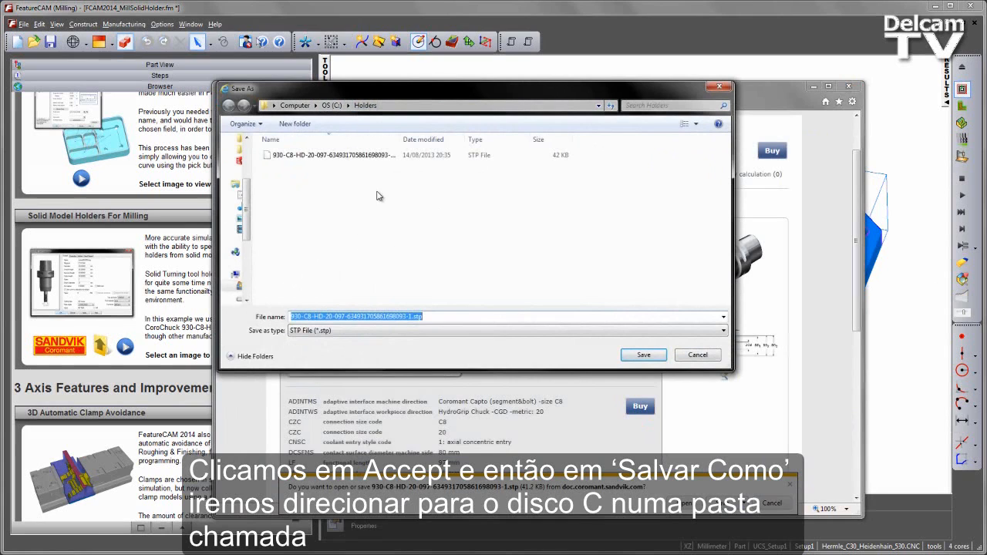
{"action": "left_click", "coordinate": [644, 356]}
{"action": "left_click", "coordinate": [518, 285]}
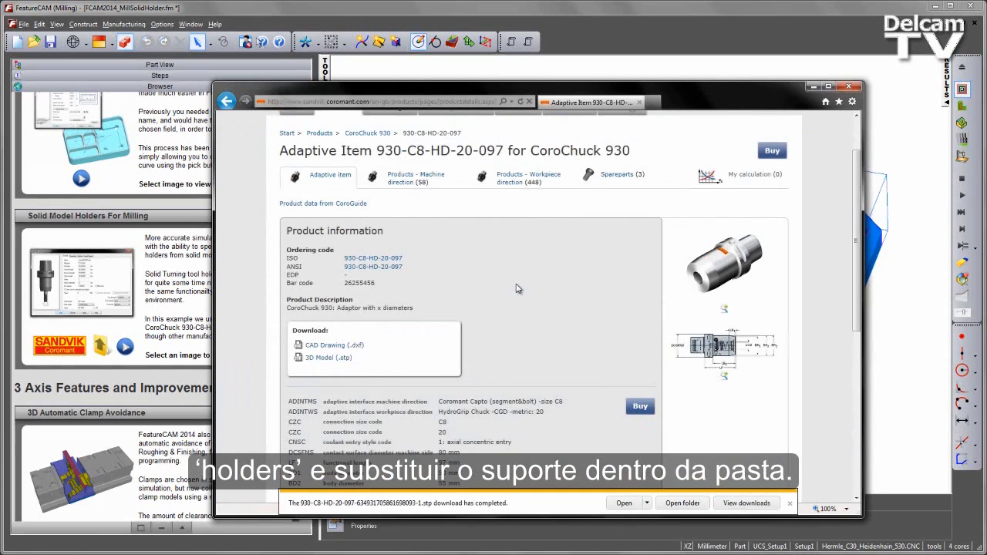
Import the downloaded STP file from the Holders folder into FCAM2014_MillSolidHolder.fm and cancel the import wizard.
{"action": "left_click", "coordinate": [684, 503]}
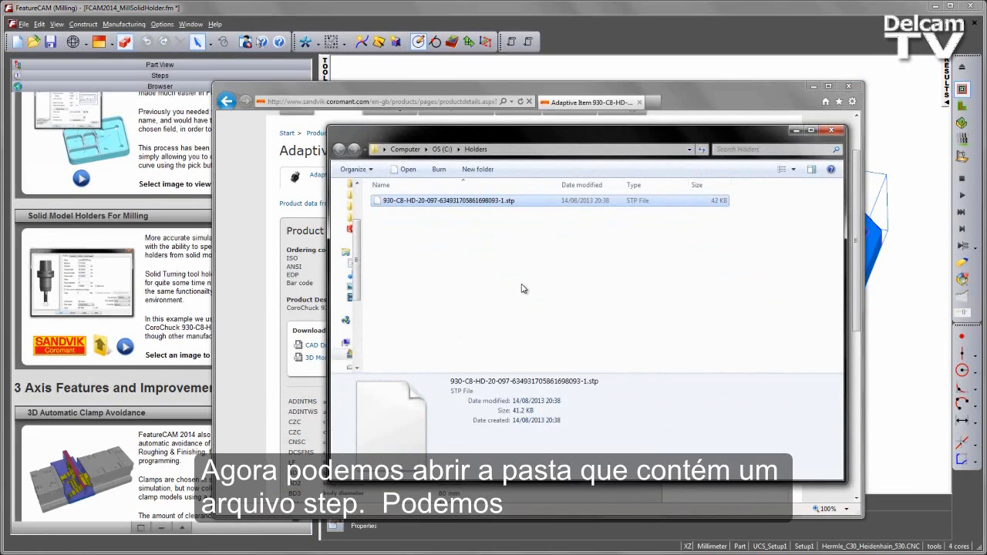
{"action": "left_click_drag", "start_coordinate": [471, 203], "coordinate": [903, 129]}
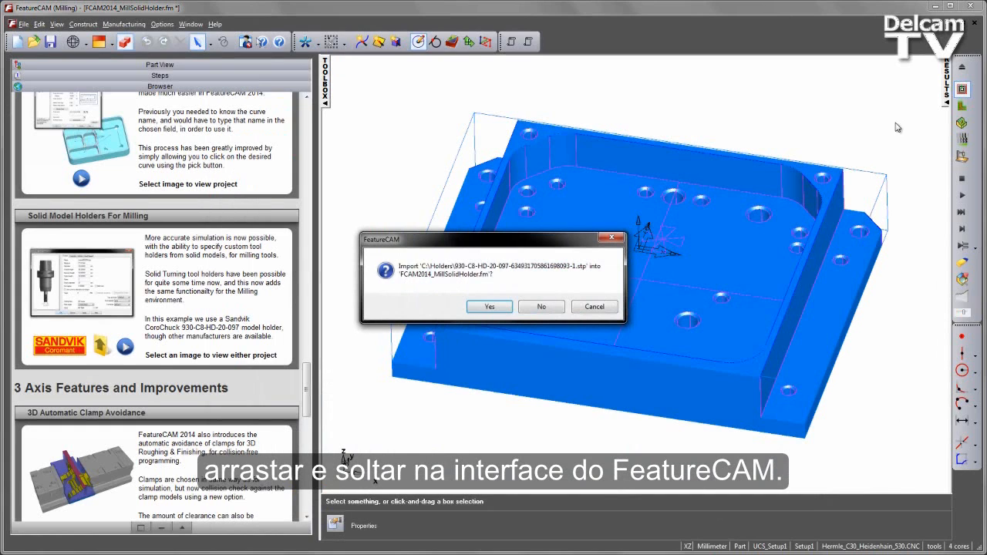
{"action": "left_click", "coordinate": [494, 307]}
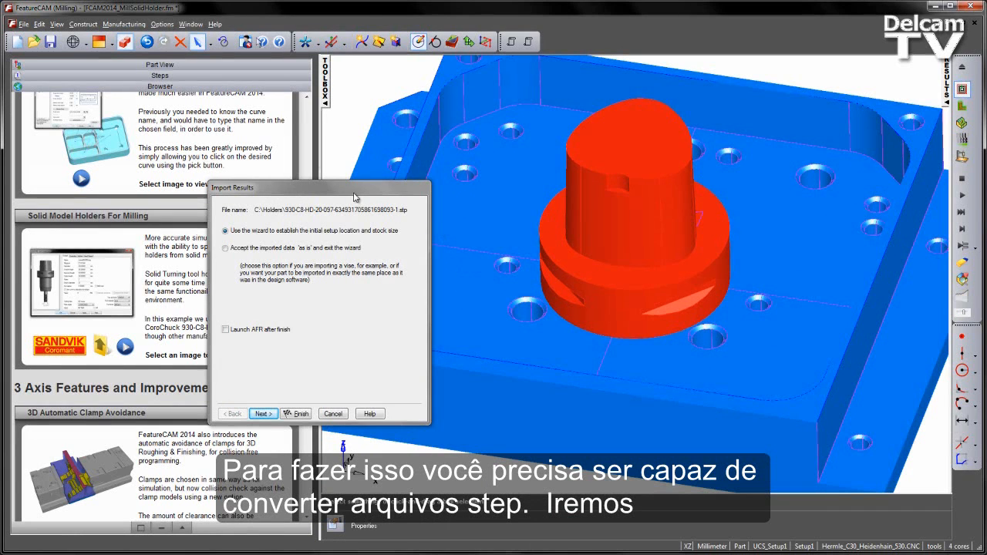
{"action": "left_click", "coordinate": [333, 413]}
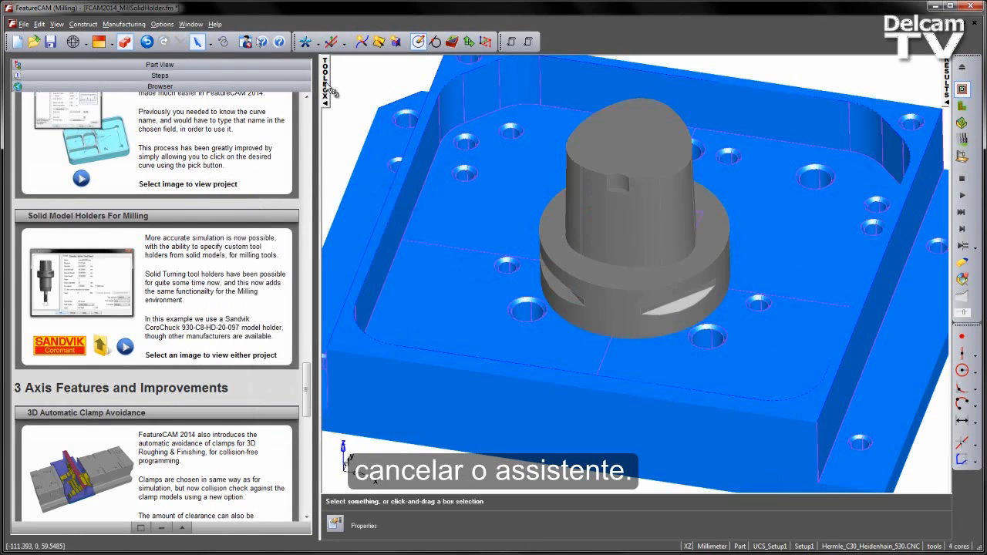
Create a new layer named CoroChuck930 in the part view.
{"action": "left_click", "coordinate": [235, 66]}
{"action": "scroll", "coordinate": [609, 270], "scroll_direction": "down", "scroll_amount": 4}
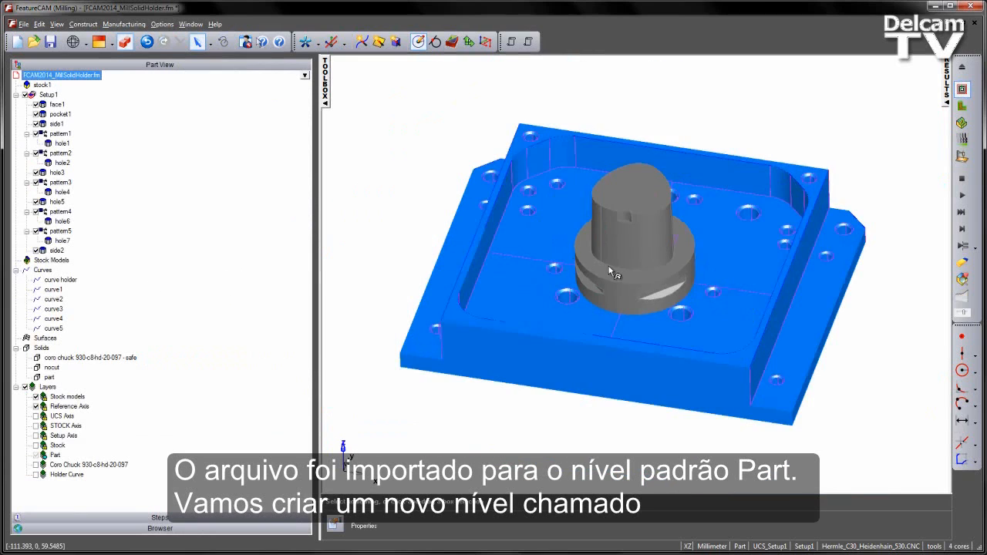
{"action": "middle_click_drag", "start_coordinate": [610, 269], "coordinate": [610, 207]}
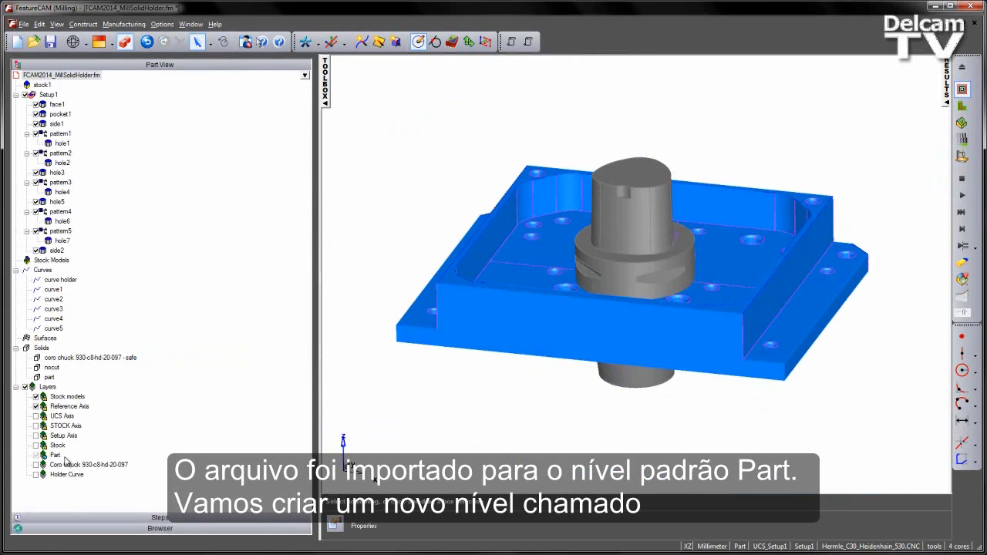
{"action": "right_click", "coordinate": [48, 387]}
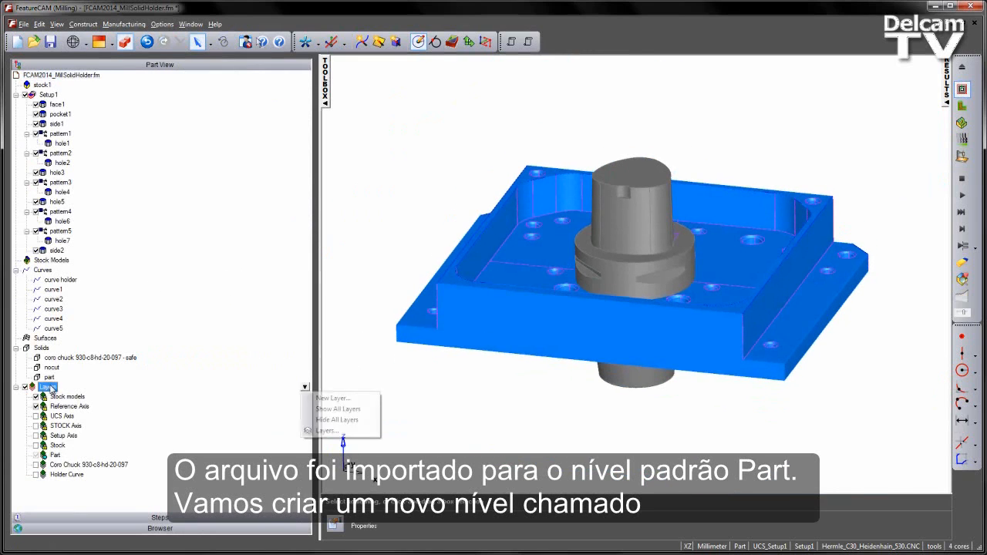
{"action": "left_click", "coordinate": [331, 399]}
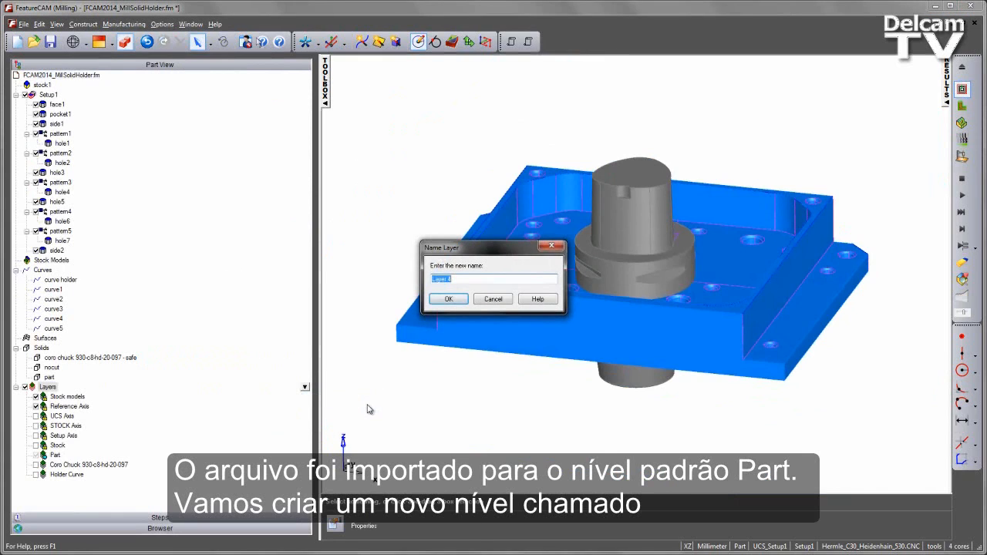
{"action": "type", "text": "CoroChuck930"}
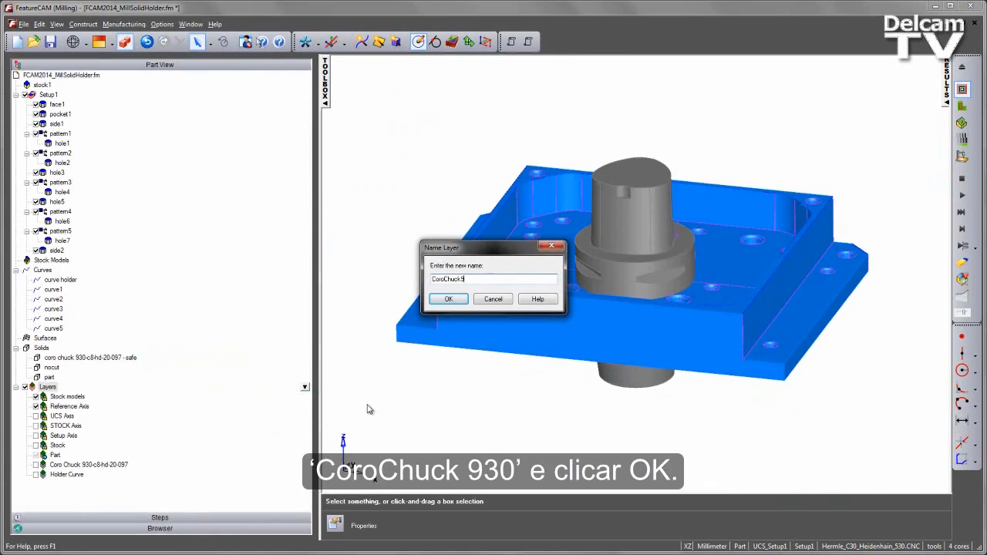
{"action": "left_click", "coordinate": [453, 301]}
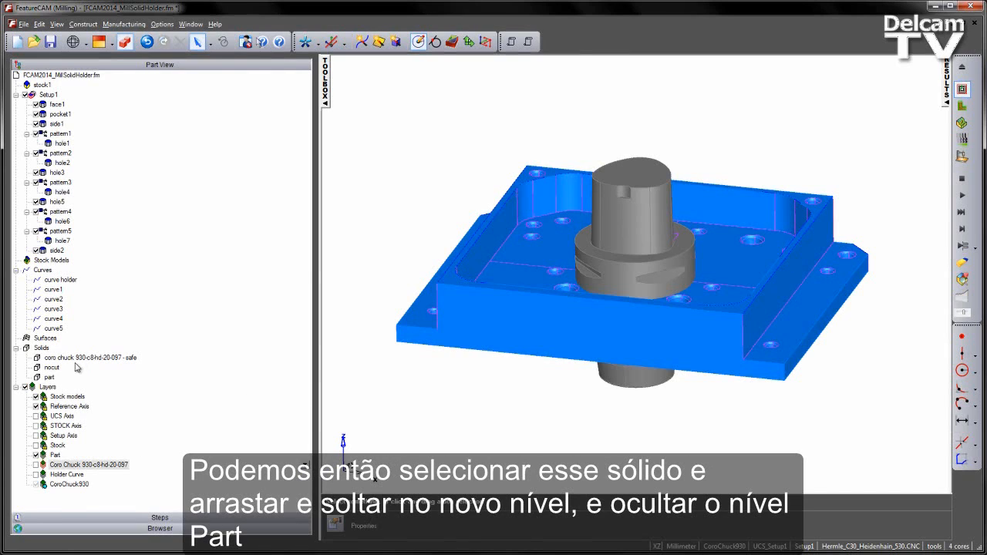
Move the imported nocut solid onto the CoroChuck930 layer and hide the Part layer.
{"action": "left_click", "coordinate": [52, 368]}
{"action": "left_click_drag", "start_coordinate": [56, 368], "coordinate": [79, 487]}
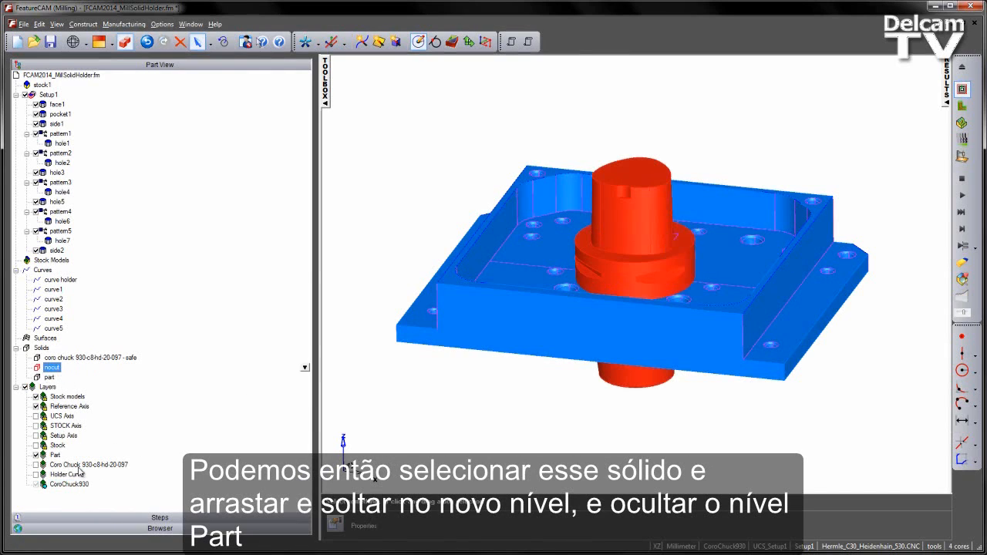
{"action": "left_click", "coordinate": [36, 455]}
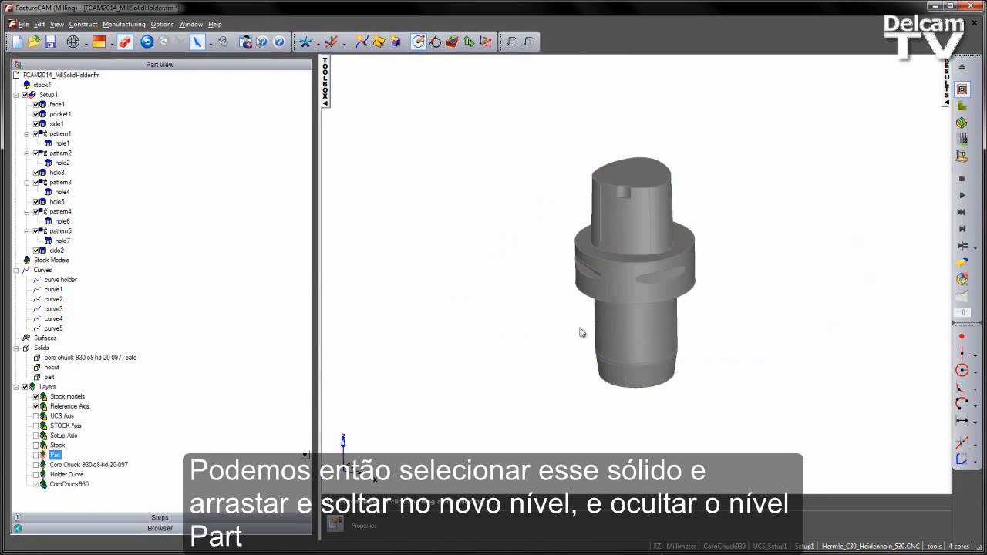
{"action": "scroll", "coordinate": [653, 269], "scroll_direction": "up", "scroll_amount": 2}
{"action": "scroll", "coordinate": [653, 270], "scroll_direction": "up", "scroll_amount": 1}
{"action": "middle_click_drag", "start_coordinate": [649, 243], "coordinate": [655, 299]}
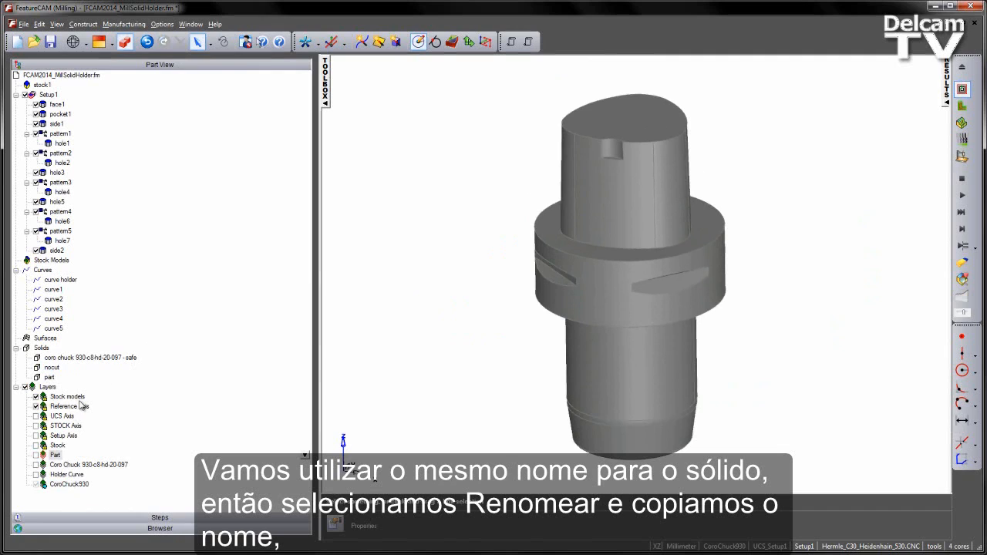
Copy the CoroChuck930 layer's name and rename the nocut solid with it.
{"action": "left_click", "coordinate": [71, 487]}
{"action": "right_click", "coordinate": [74, 486]}
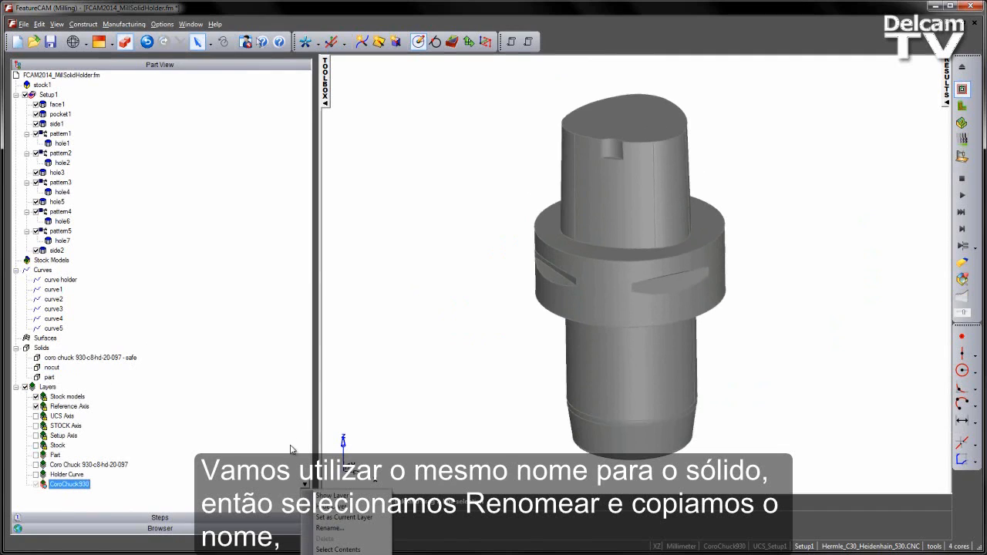
{"action": "left_click", "coordinate": [329, 528]}
{"action": "key", "text": "ctrl+c"}
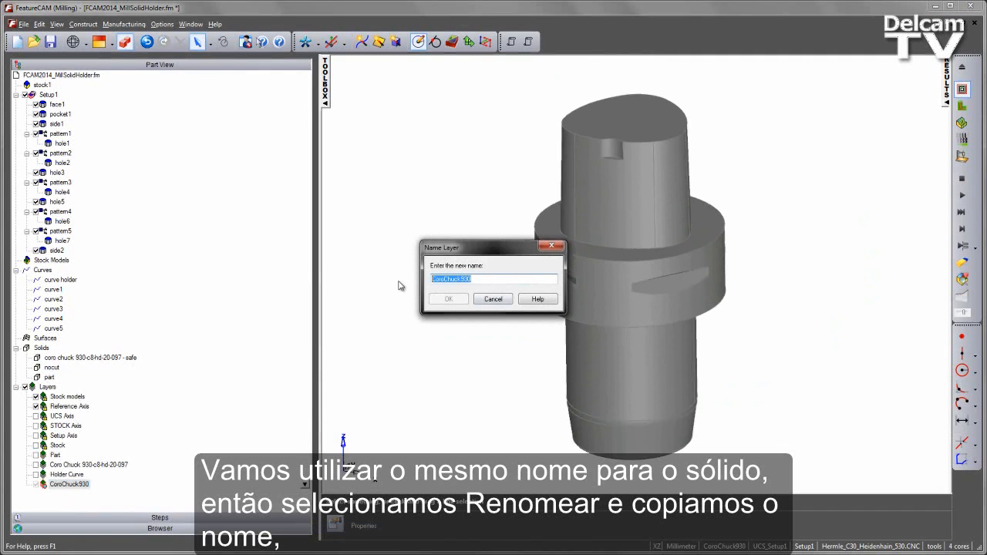
{"action": "left_click", "coordinate": [493, 299]}
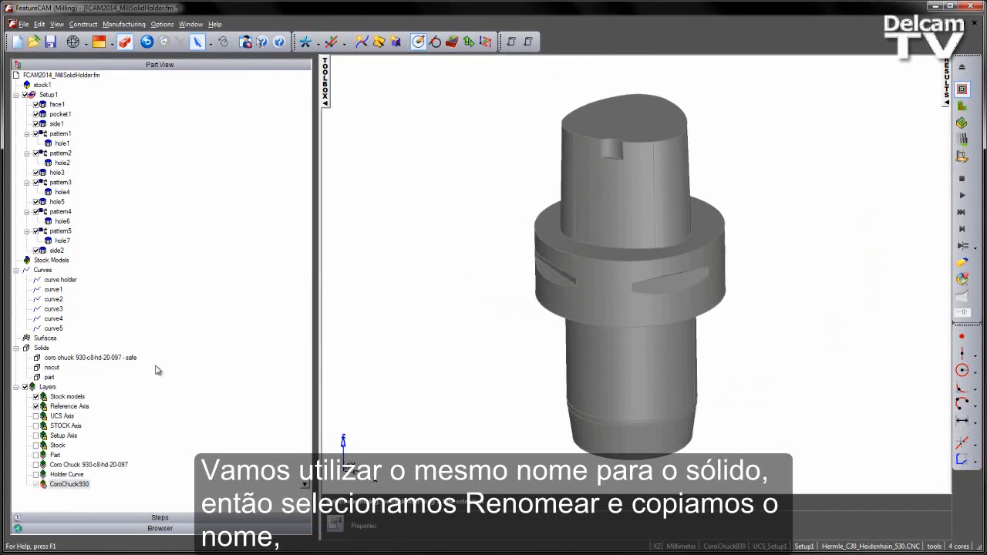
{"action": "left_click", "coordinate": [52, 368]}
{"action": "right_click", "coordinate": [52, 370]}
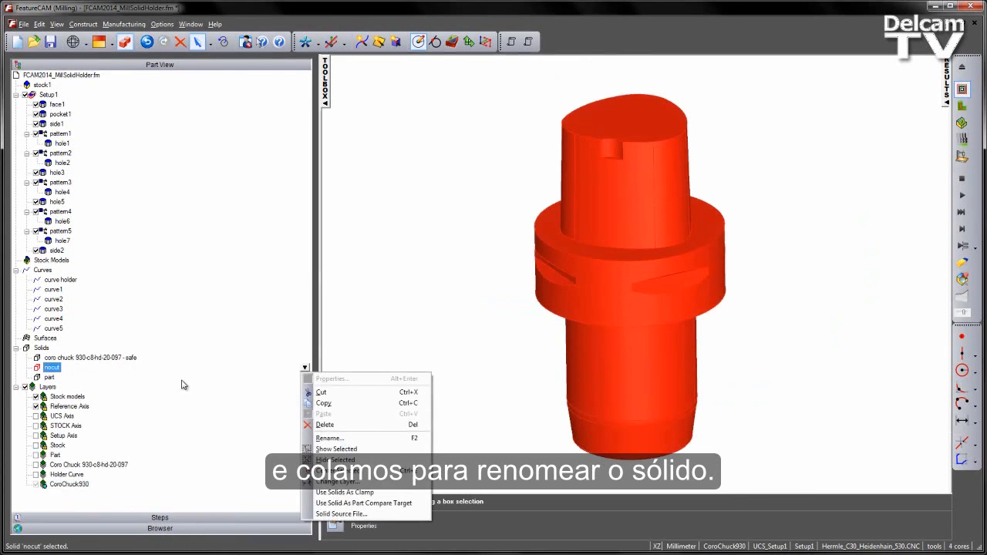
{"action": "left_click", "coordinate": [349, 442]}
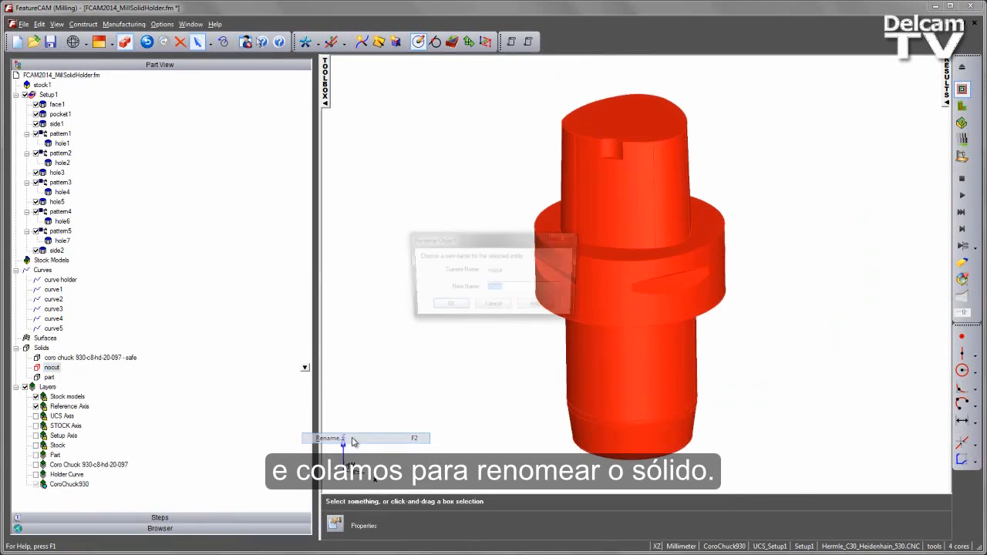
{"action": "right_click", "coordinate": [491, 291]}
{"action": "left_click", "coordinate": [515, 334]}
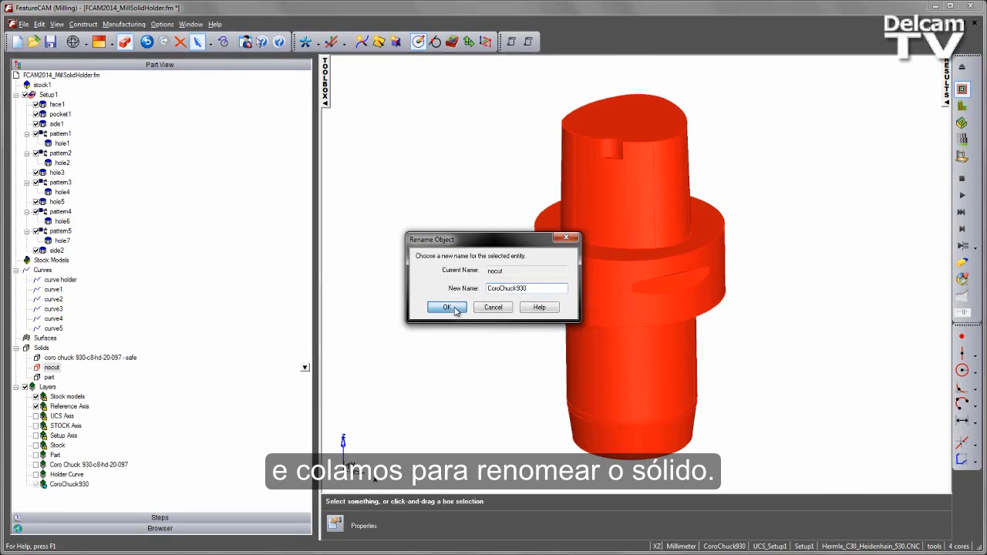
{"action": "left_click", "coordinate": [447, 307]}
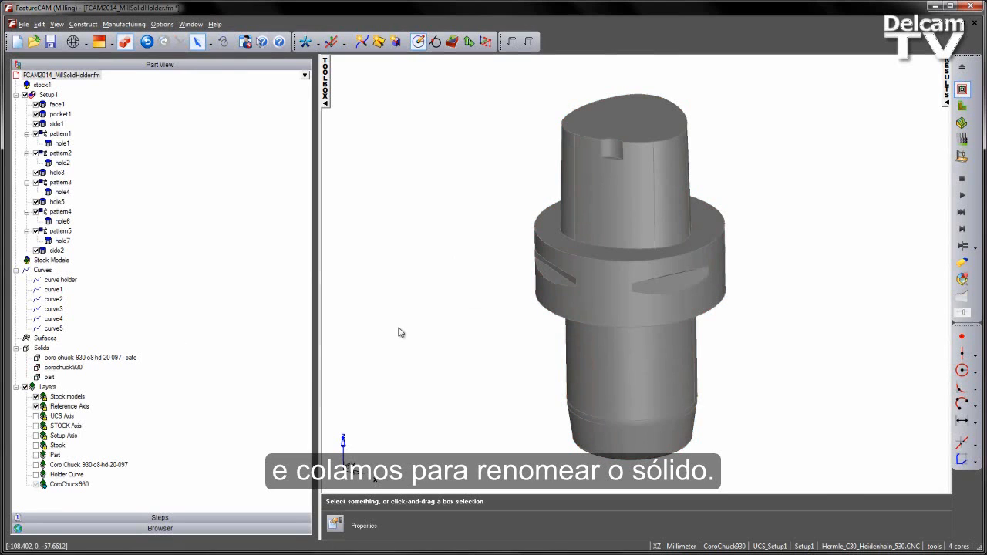
Show the STOCK Axis layer and display the holder solid as wireframe so the zero point can be seen inside it.
{"action": "middle_click_drag", "start_coordinate": [569, 271], "coordinate": [567, 249]}
{"action": "scroll", "coordinate": [563, 242], "scroll_direction": "down", "scroll_amount": 2}
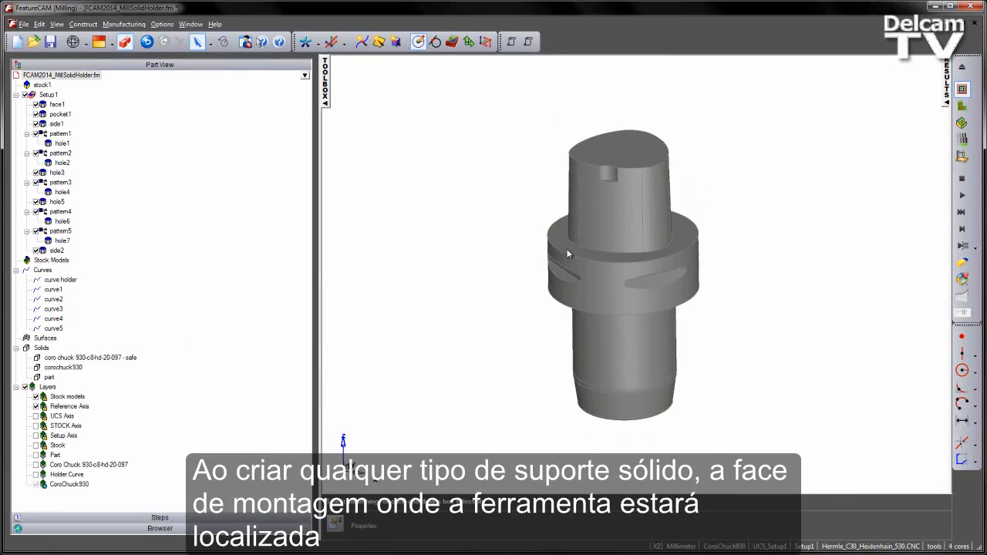
{"action": "middle_click_drag", "start_coordinate": [610, 364], "coordinate": [608, 305]}
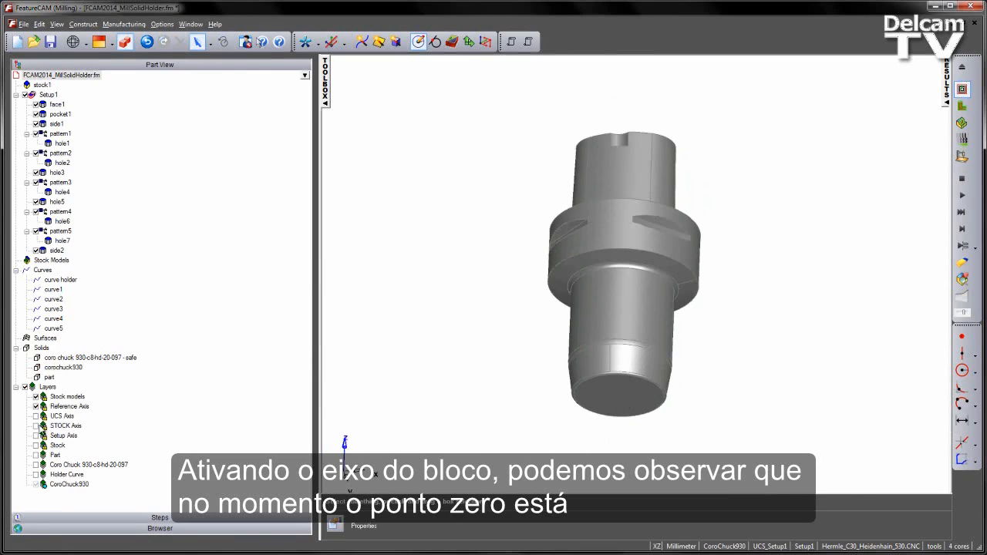
{"action": "left_click", "coordinate": [35, 426]}
{"action": "middle_click_drag", "start_coordinate": [474, 304], "coordinate": [410, 198]}
{"action": "left_click", "coordinate": [124, 42]}
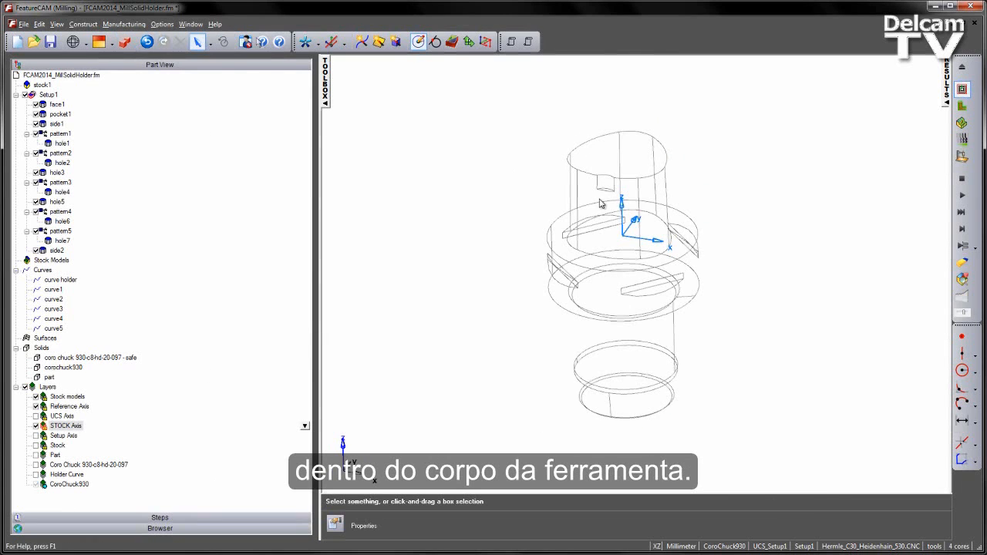
{"action": "mouse_move", "coordinate": [602, 203]}
{"action": "middle_mouse_down"}
{"action": "mouse_move", "coordinate": [623, 140]}
{"action": "mouse_move", "coordinate": [614, 165]}
{"action": "middle_mouse_up"}
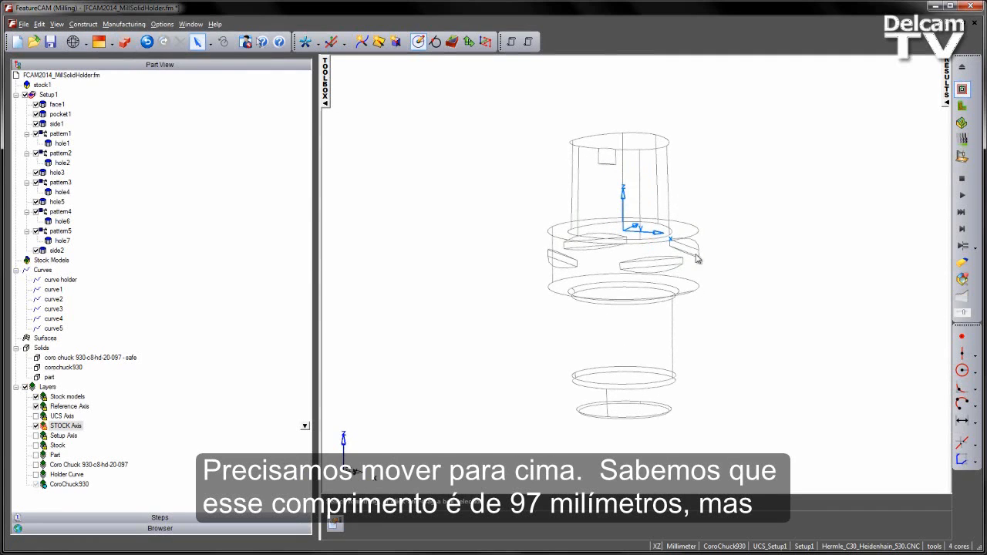
Measure the vertical distance from the zero point to the holder's lower face with a vertical dimension, using grid snapping.
{"action": "left_click", "coordinate": [962, 421]}
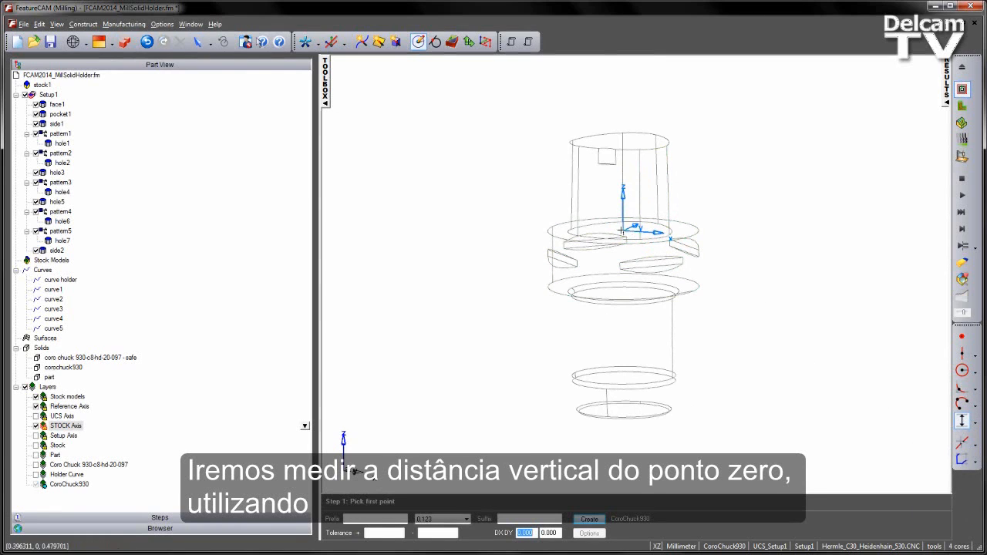
{"action": "right_click", "coordinate": [570, 46]}
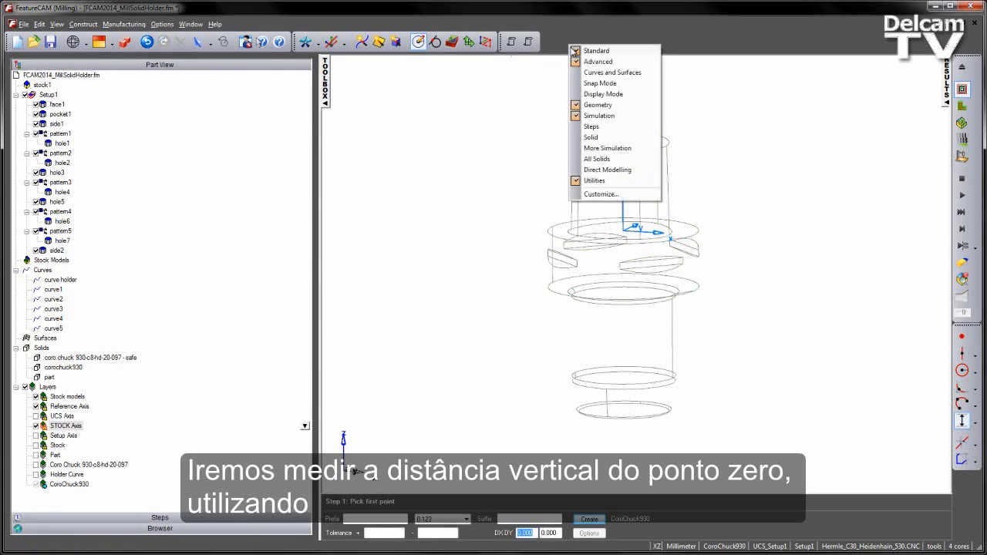
{"action": "left_click", "coordinate": [600, 83]}
{"action": "left_click", "coordinate": [353, 60]}
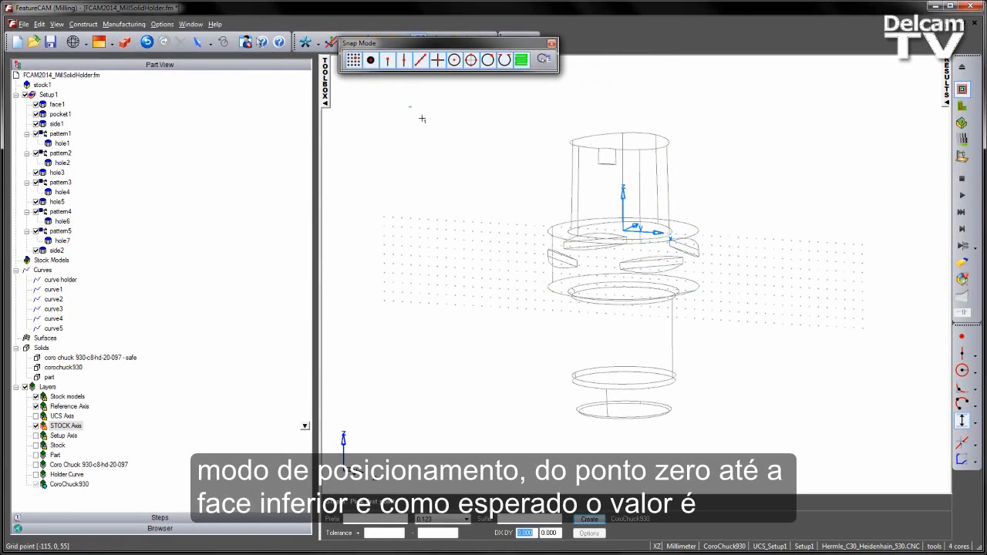
{"action": "left_click", "coordinate": [625, 231]}
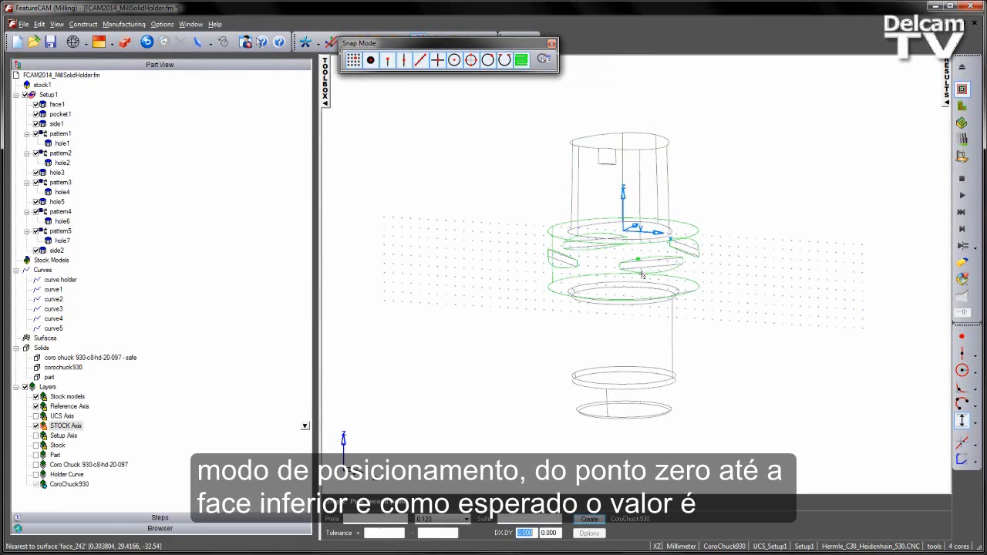
{"action": "left_click", "coordinate": [659, 409]}
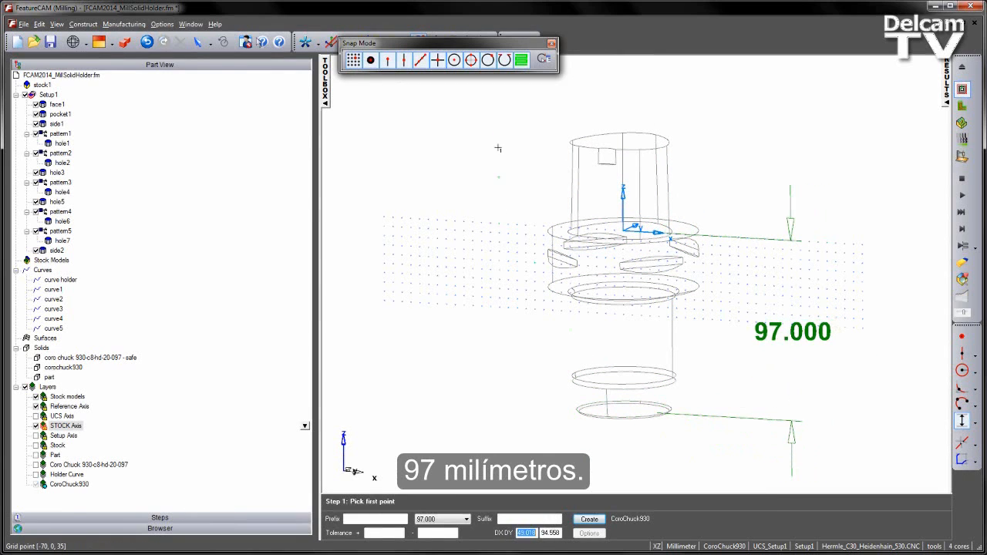
{"action": "left_click", "coordinate": [551, 44]}
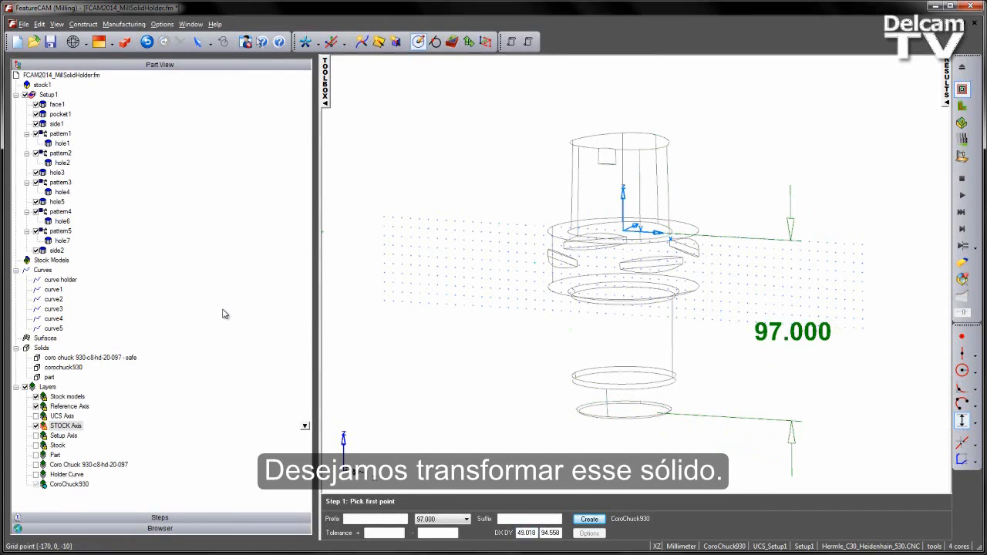
Move the corochuck930 solid by a translation of 97 mm in Z.
{"action": "left_click", "coordinate": [58, 369]}
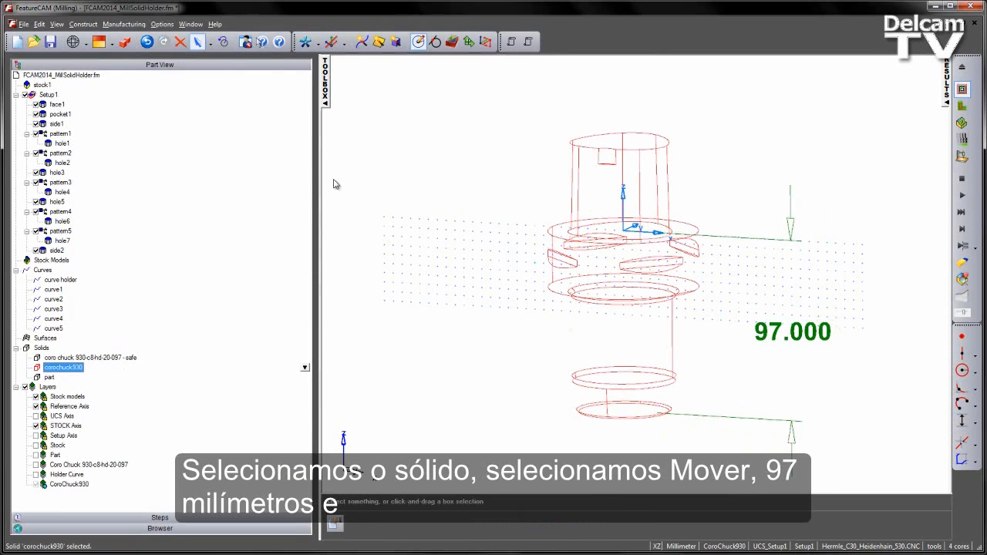
{"action": "left_click", "coordinate": [223, 42]}
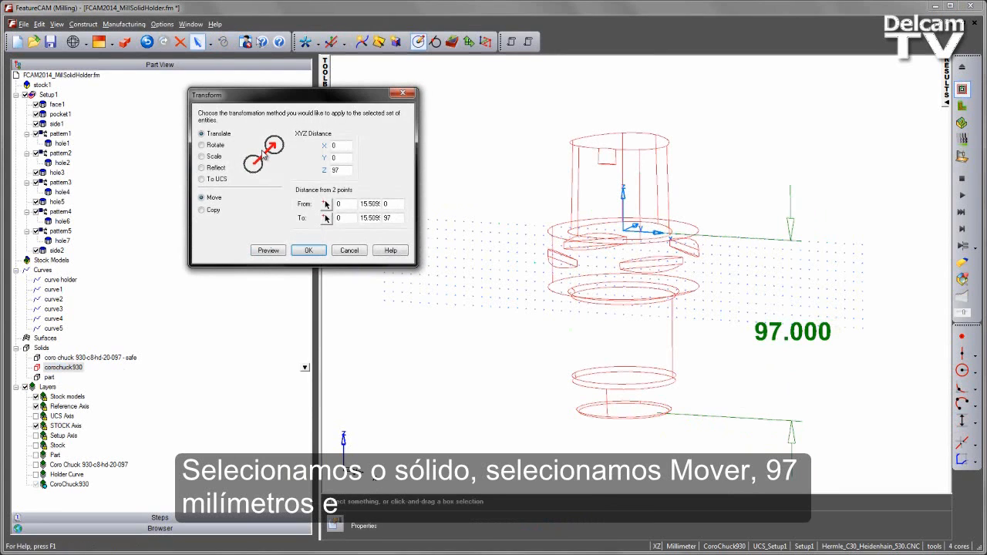
{"action": "left_click", "coordinate": [279, 252]}
{"action": "left_click", "coordinate": [308, 252]}
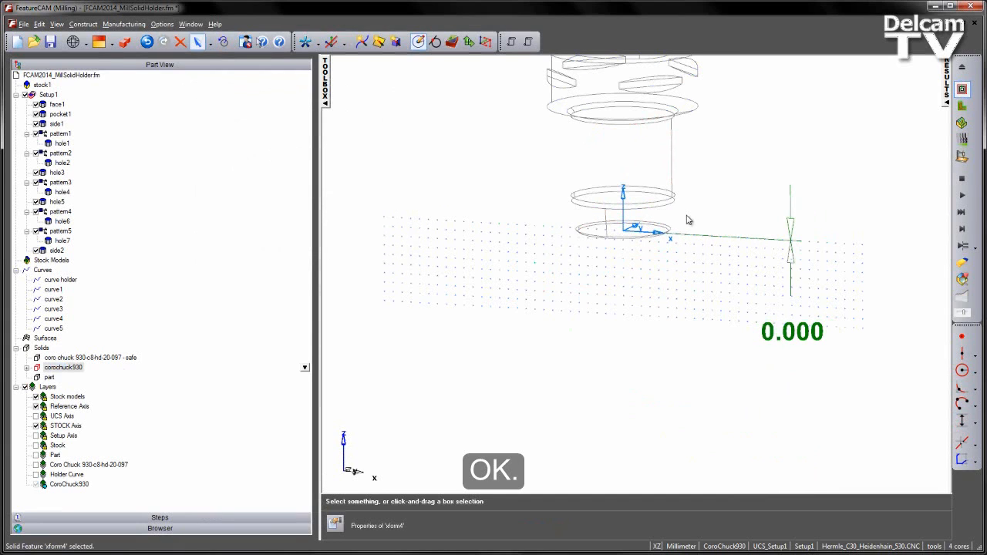
{"action": "middle_click_drag", "start_coordinate": [715, 114], "coordinate": [683, 249], "text": "shift"}
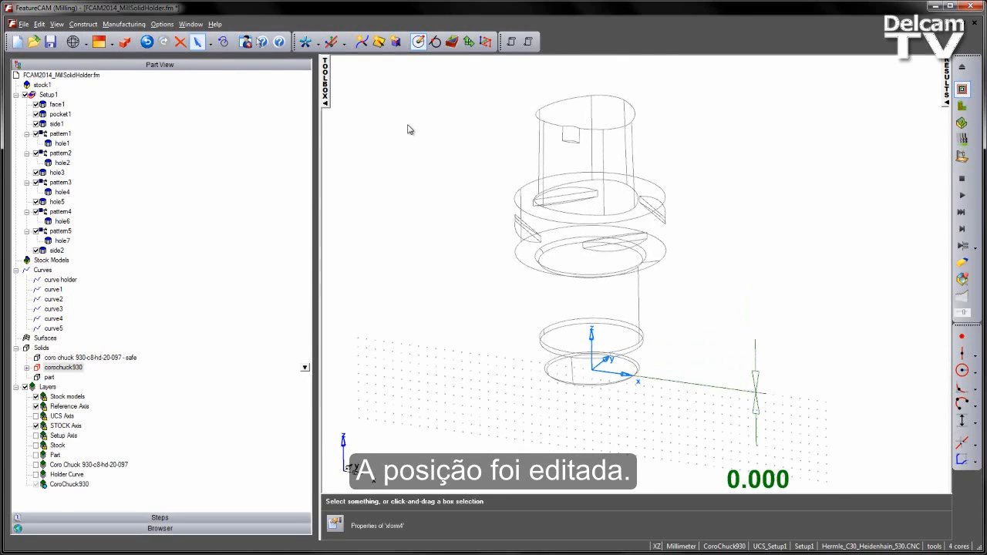
Delete the vertical dimension and return the holder solid to shaded display.
{"action": "left_click", "coordinate": [756, 397]}
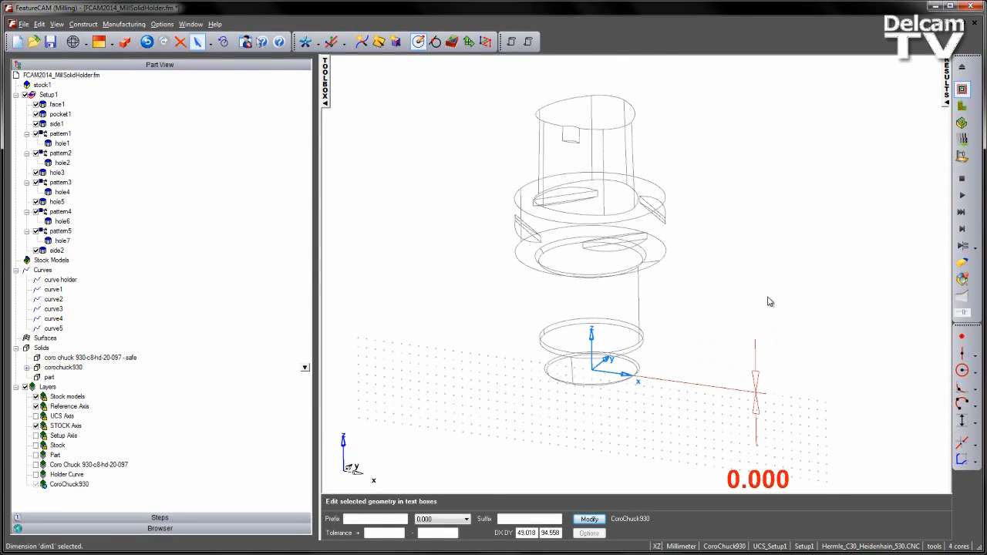
{"action": "key", "text": "Delete"}
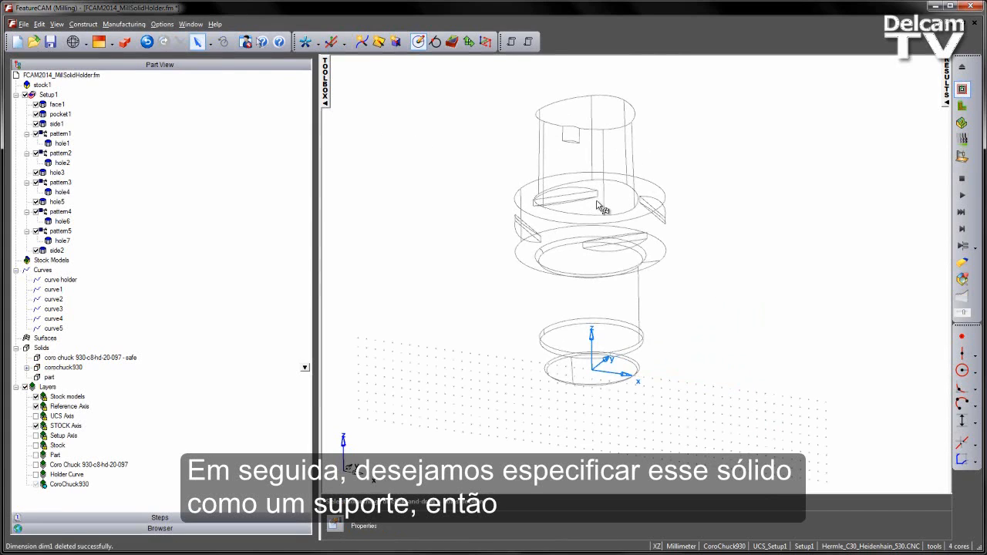
{"action": "left_click", "coordinate": [124, 42]}
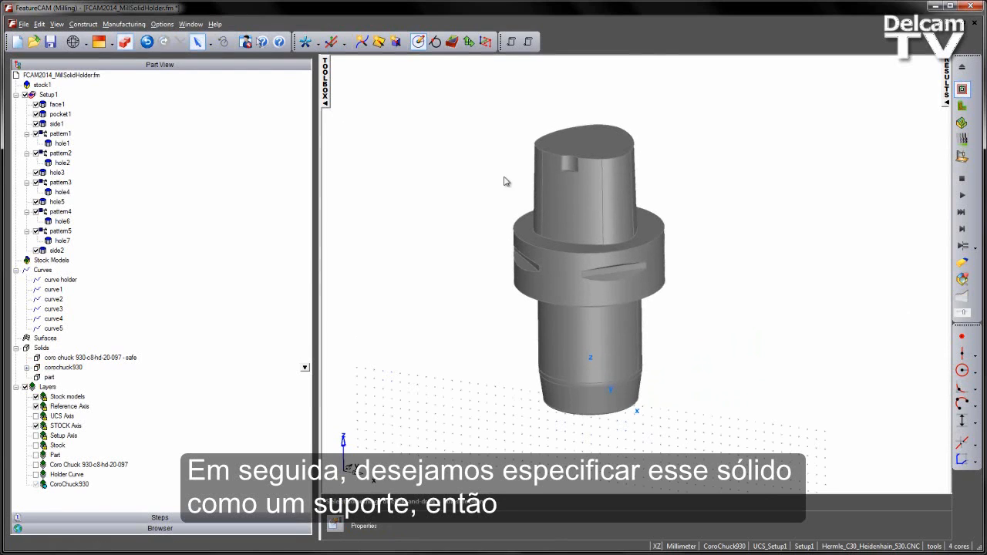
Create a new tool holder for the Capto Spindle and name it CoroChuck930.
{"action": "left_click", "coordinate": [124, 24]}
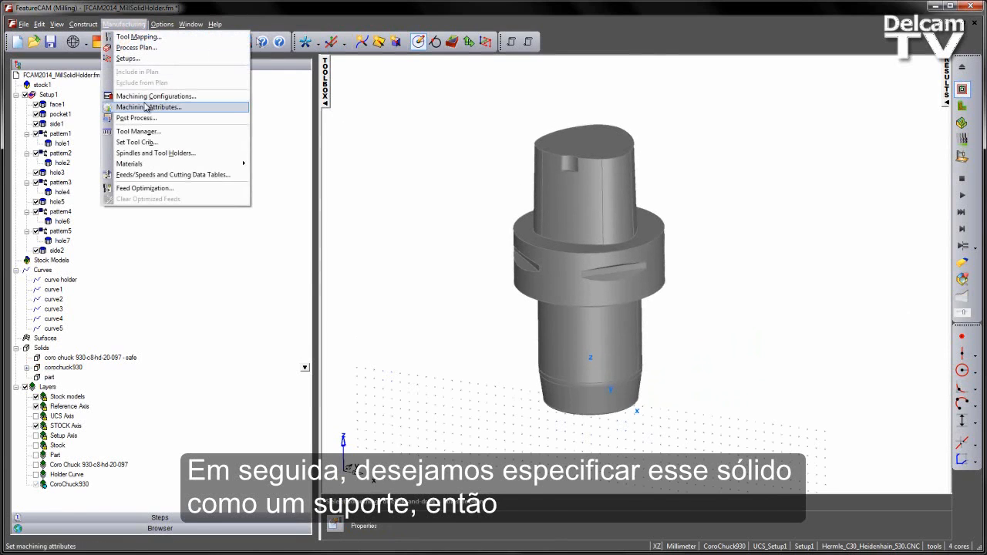
{"action": "left_click", "coordinate": [188, 154]}
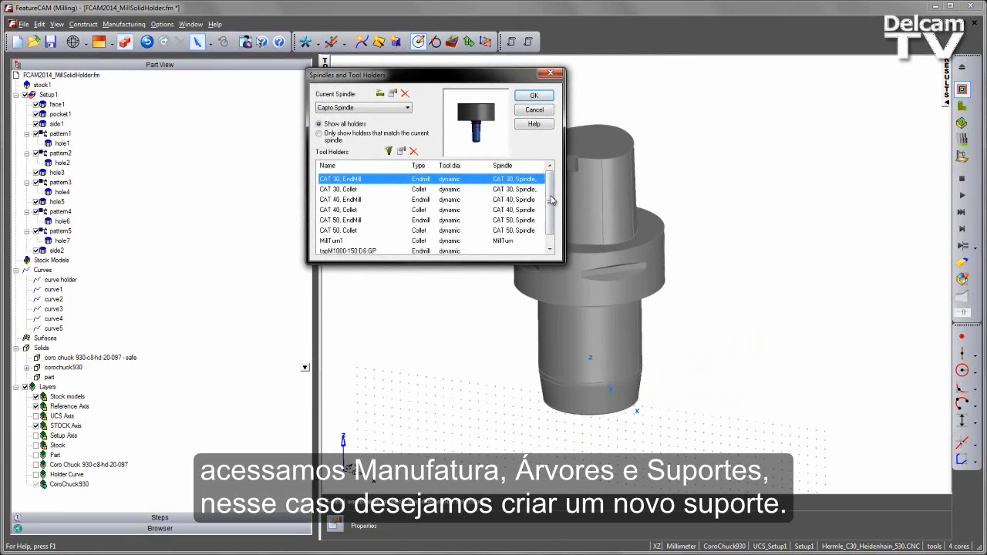
{"action": "scroll", "coordinate": [551, 200], "scroll_direction": "down", "scroll_amount": 1}
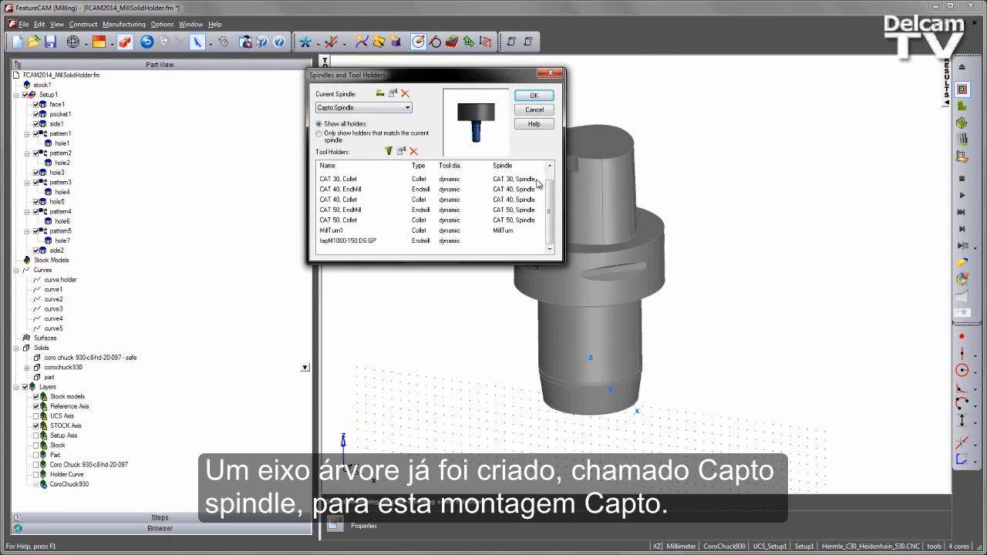
{"action": "left_click", "coordinate": [388, 151]}
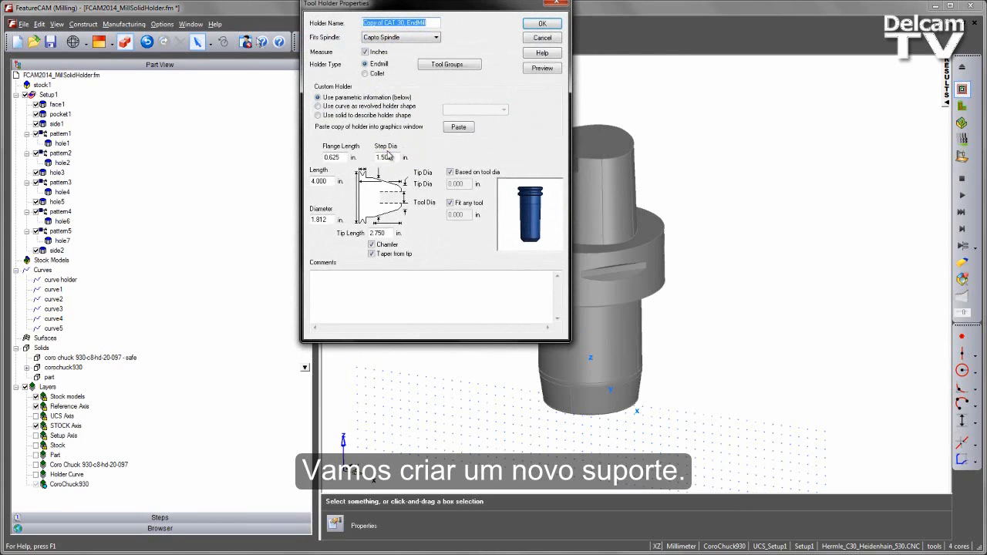
{"action": "left_click_drag", "start_coordinate": [400, 5], "coordinate": [417, 123]}
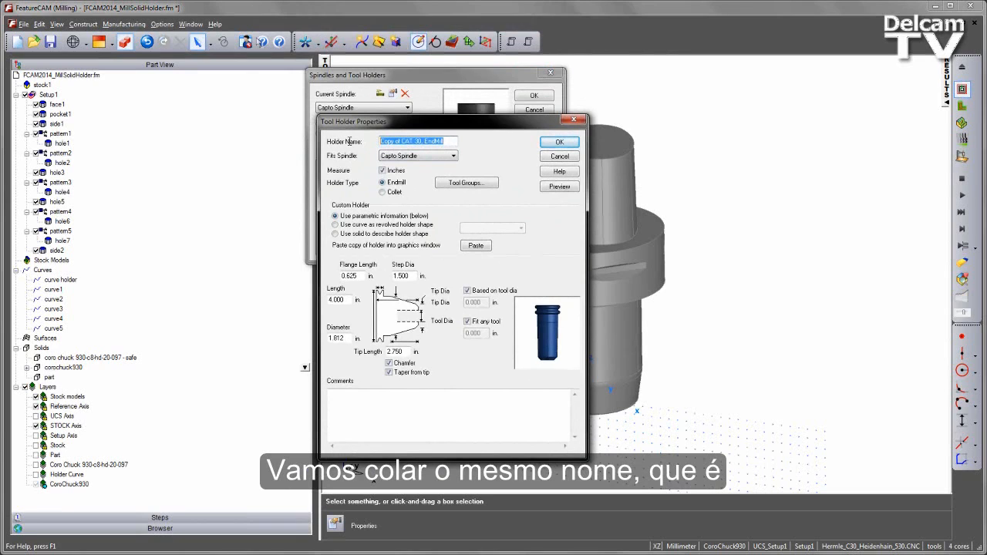
{"action": "type", "text": "CoroChuck930"}
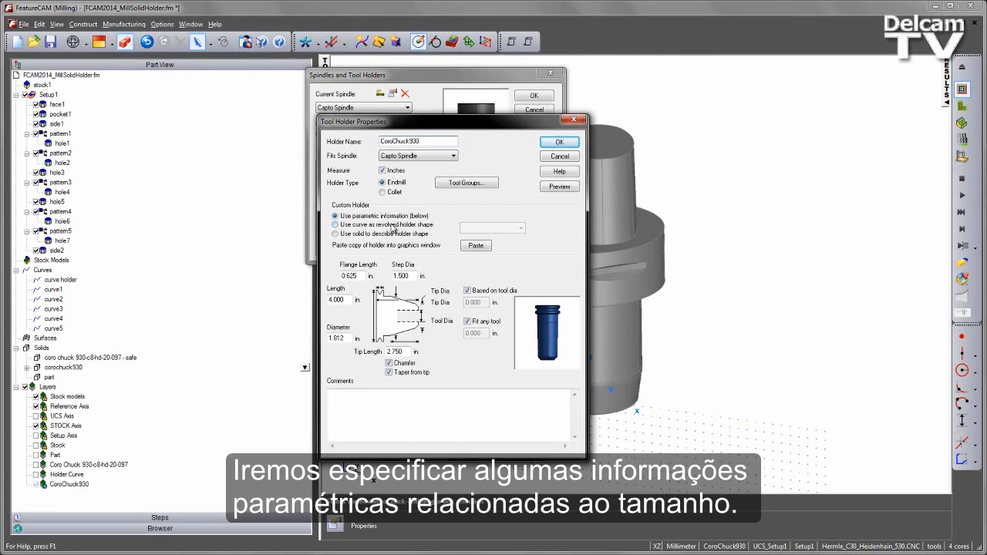
Define the holder in millimetres with flange length 20, step diameter 30, length 97, diameter 50 and tip length 97.
{"action": "left_click", "coordinate": [382, 170]}
{"action": "double_click", "coordinate": [349, 275]}
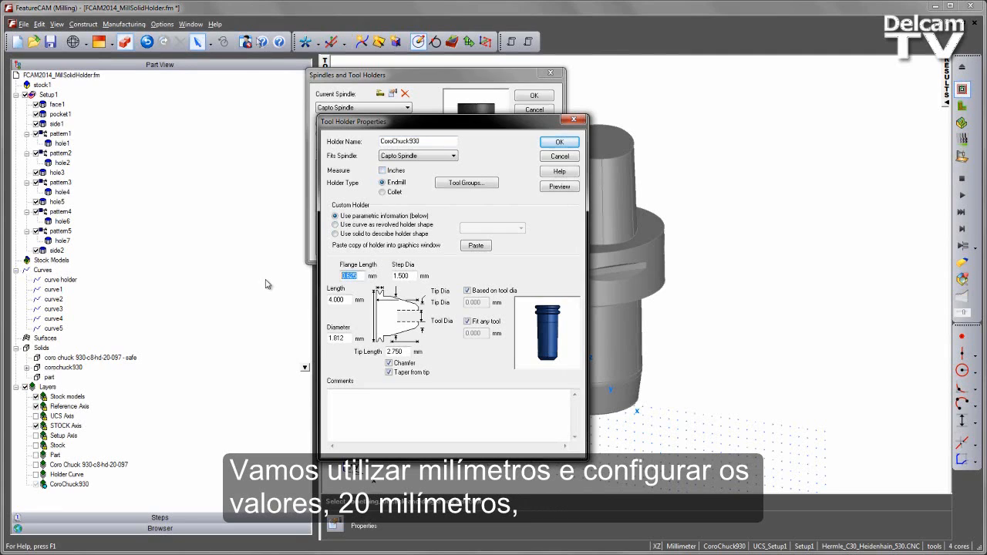
{"action": "type", "text": "20"}
{"action": "key", "text": "Tab"}
{"action": "type", "text": "30"}
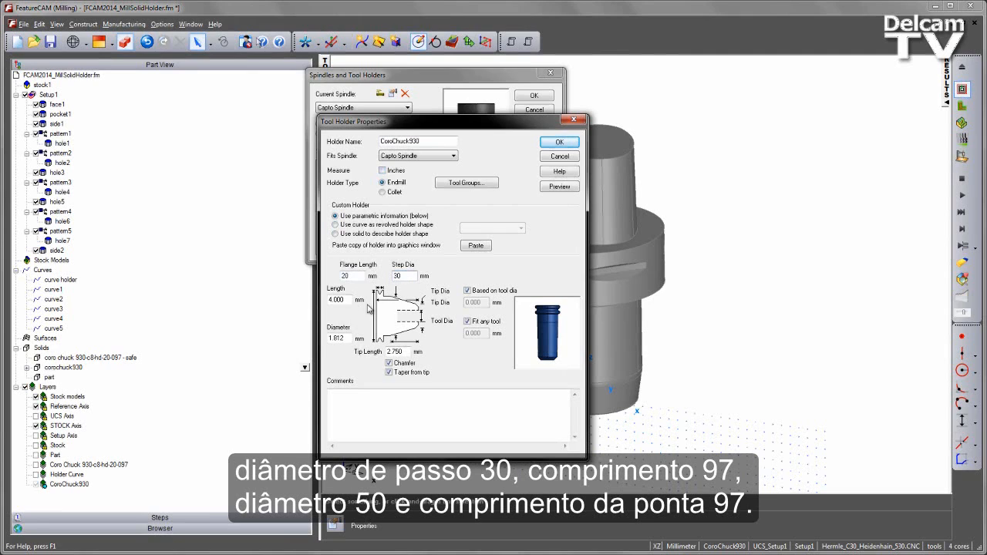
{"action": "key", "text": "Tab"}
{"action": "key", "text": "Tab"}
{"action": "key", "text": "Tab"}
{"action": "type", "text": "97"}
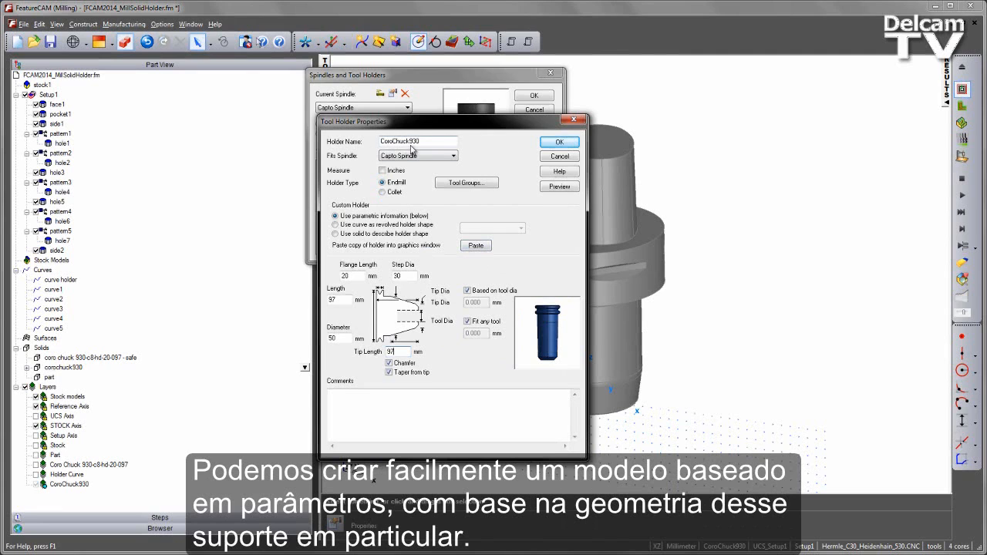
{"action": "left_click", "coordinate": [559, 142]}
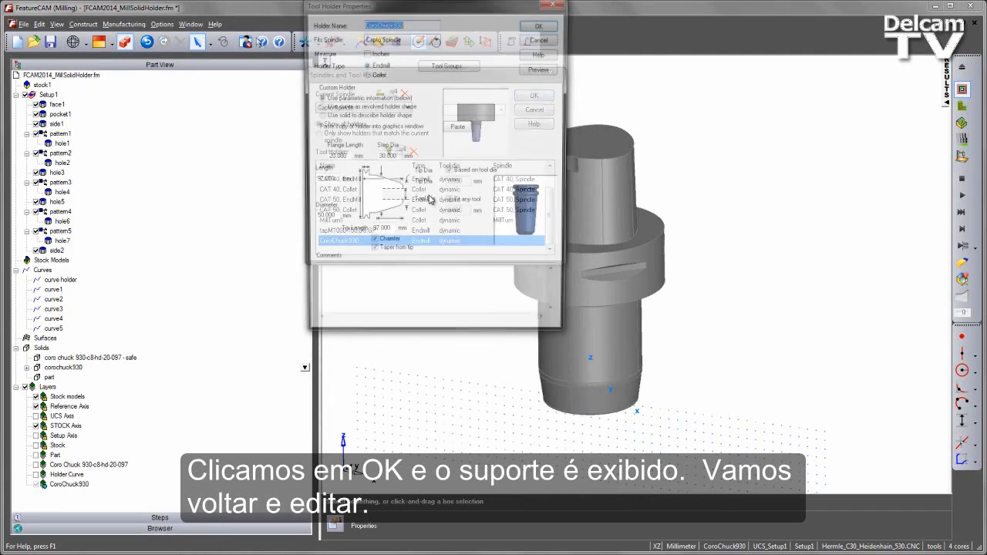
Edit the CoroChuck930 tool holder and try the curve named curve holder as its revolved shape.
{"action": "left_click", "coordinate": [401, 151]}
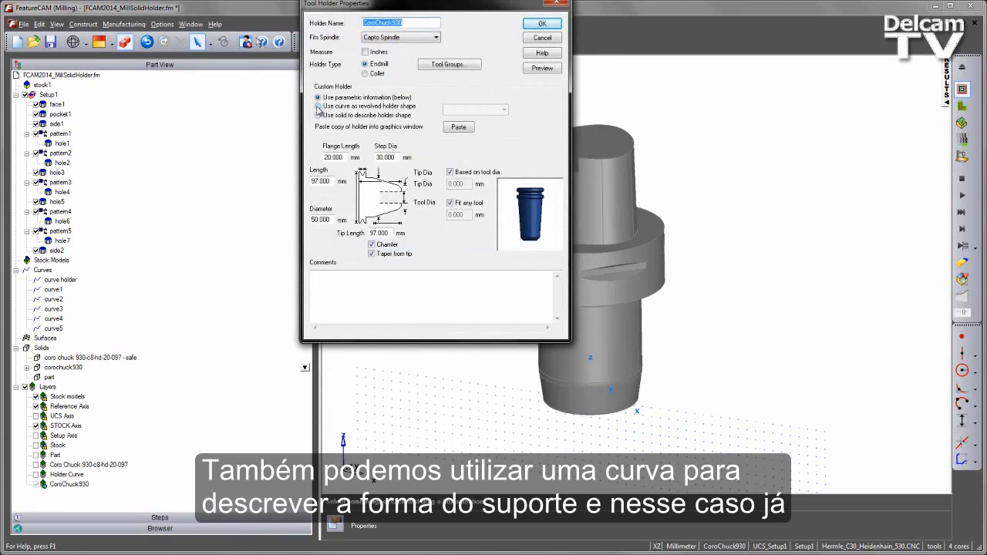
{"action": "left_click", "coordinate": [317, 106]}
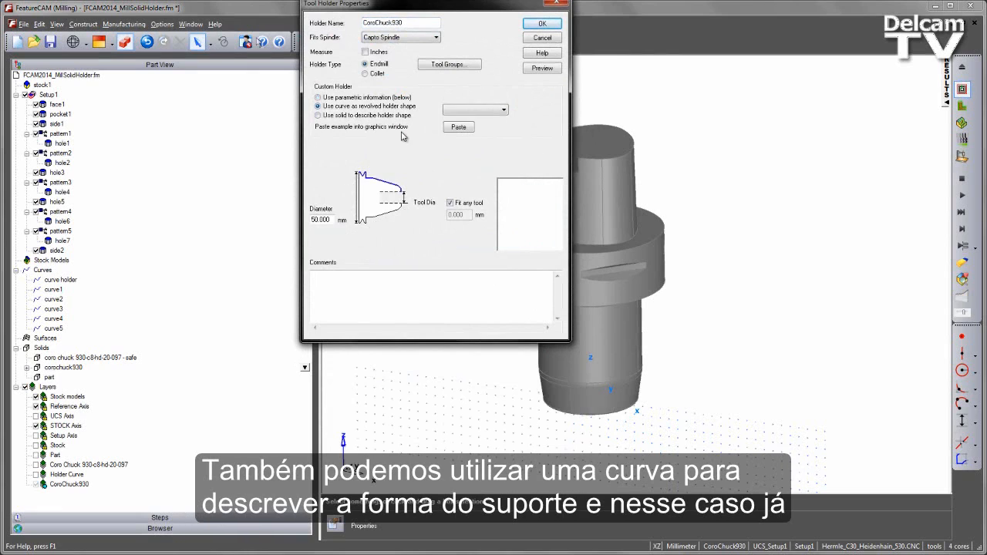
{"action": "left_click", "coordinate": [495, 111]}
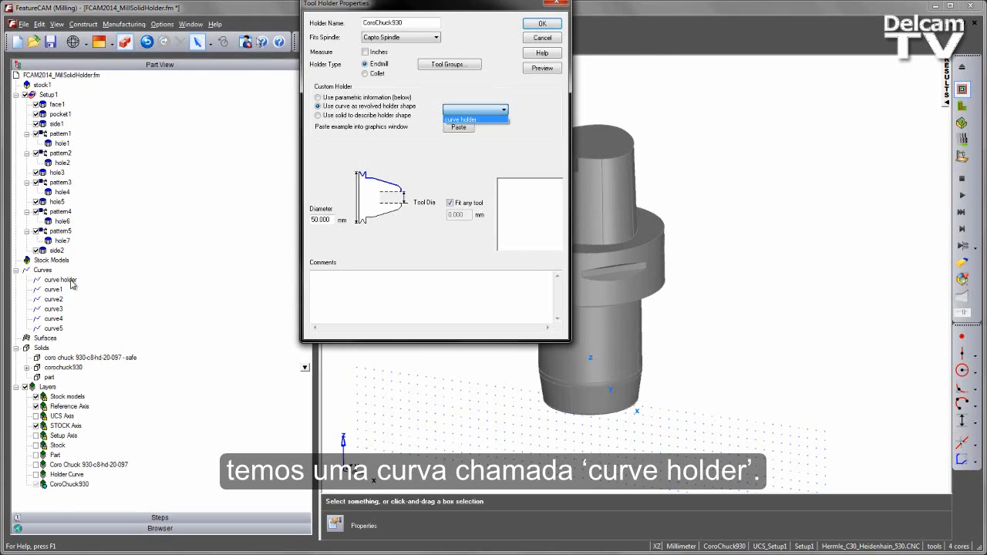
{"action": "left_click", "coordinate": [495, 121]}
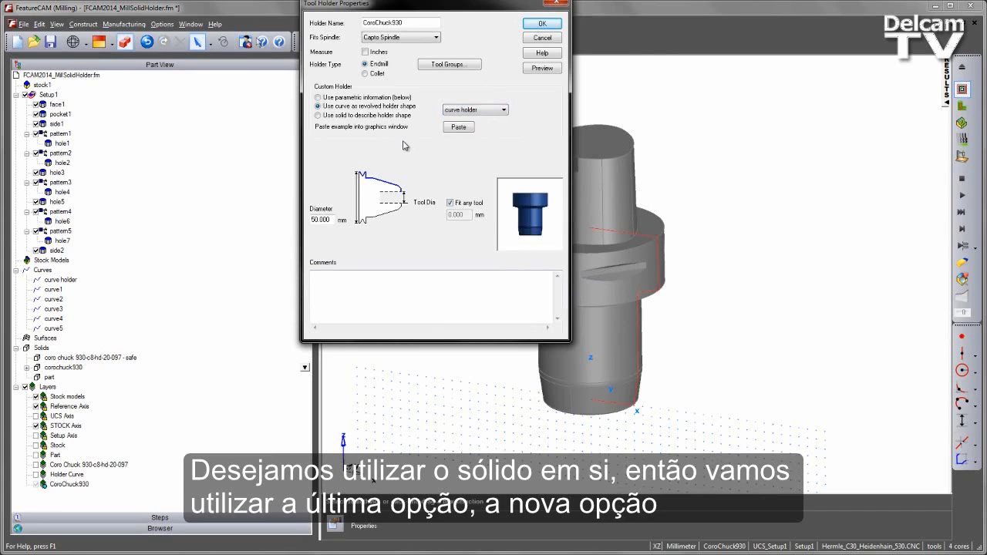
Describe the CoroChuck930 holder's shape with the corochuck930 solid and accept the holder and spindle settings.
{"action": "left_click", "coordinate": [317, 116]}
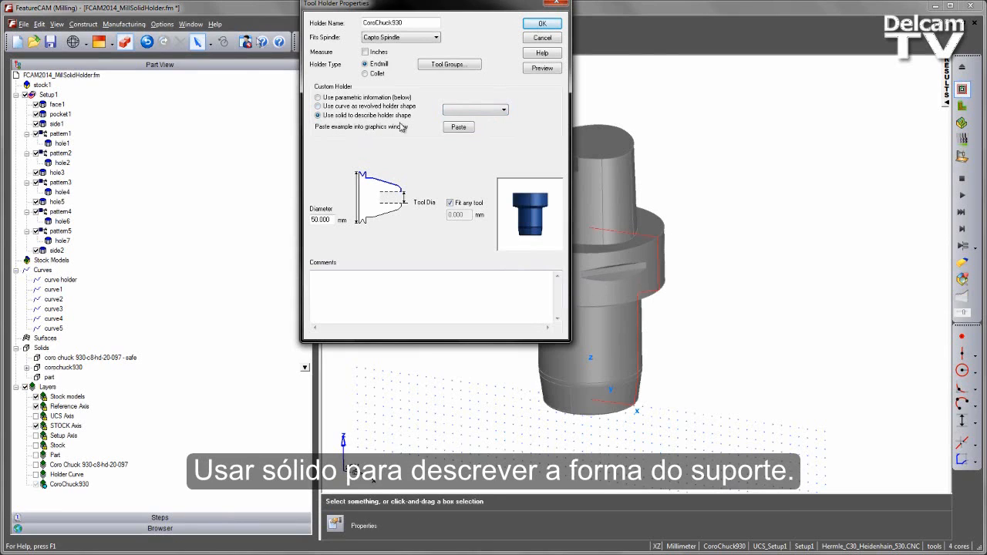
{"action": "left_click", "coordinate": [495, 117]}
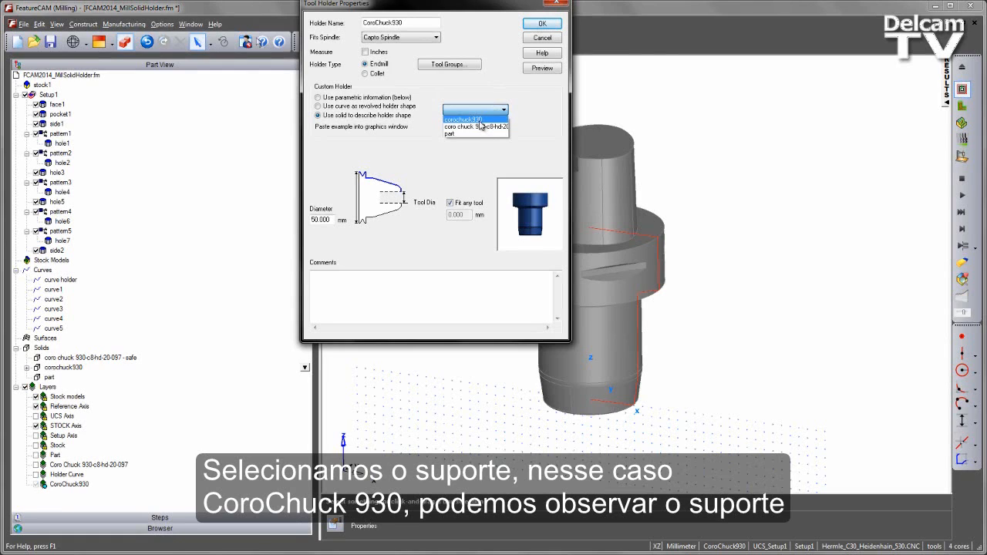
{"action": "left_click", "coordinate": [480, 121]}
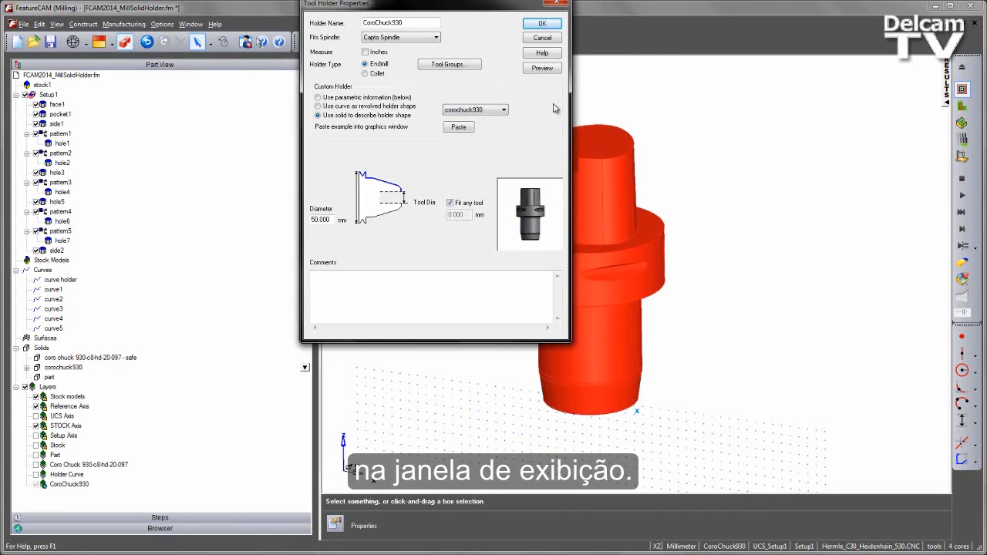
{"action": "left_click", "coordinate": [546, 24]}
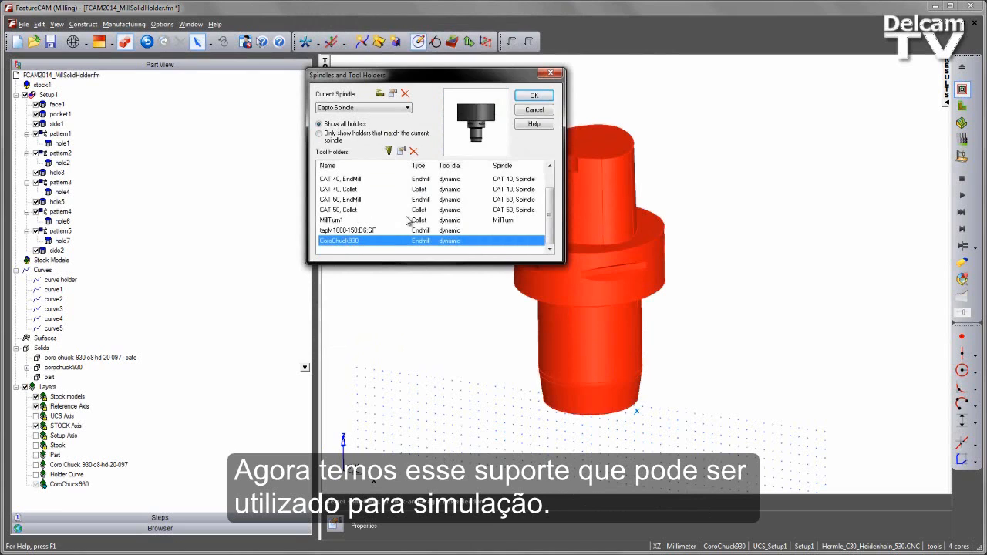
{"action": "left_click", "coordinate": [533, 95]}
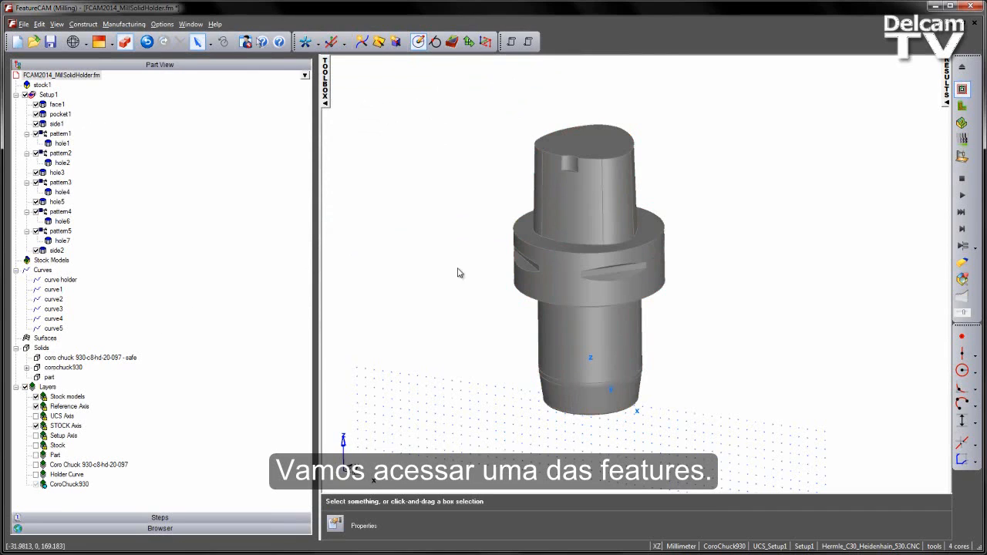
Show the Part layer and hide the CoroChuck930 layer.
{"action": "middle_click_drag", "start_coordinate": [412, 363], "coordinate": [403, 290]}
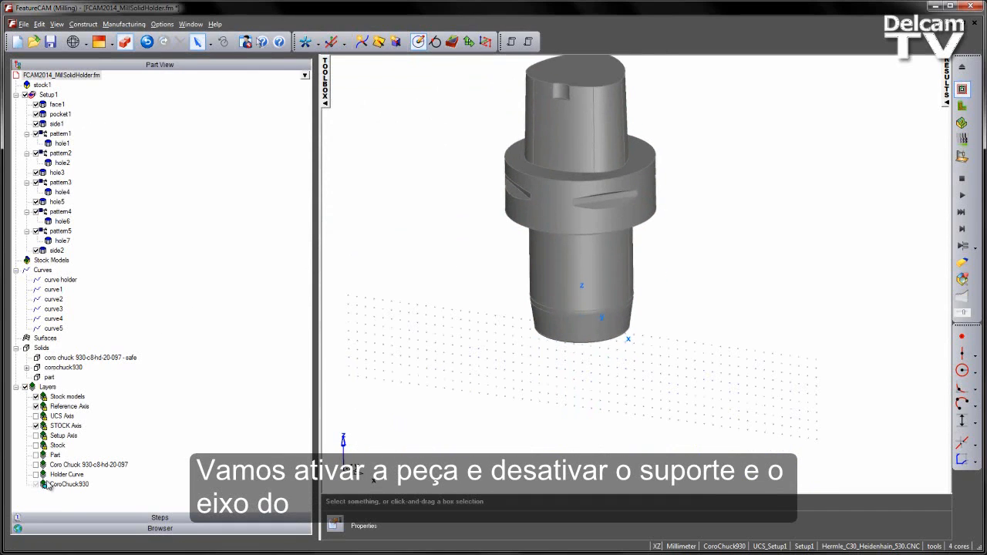
{"action": "left_click", "coordinate": [35, 455]}
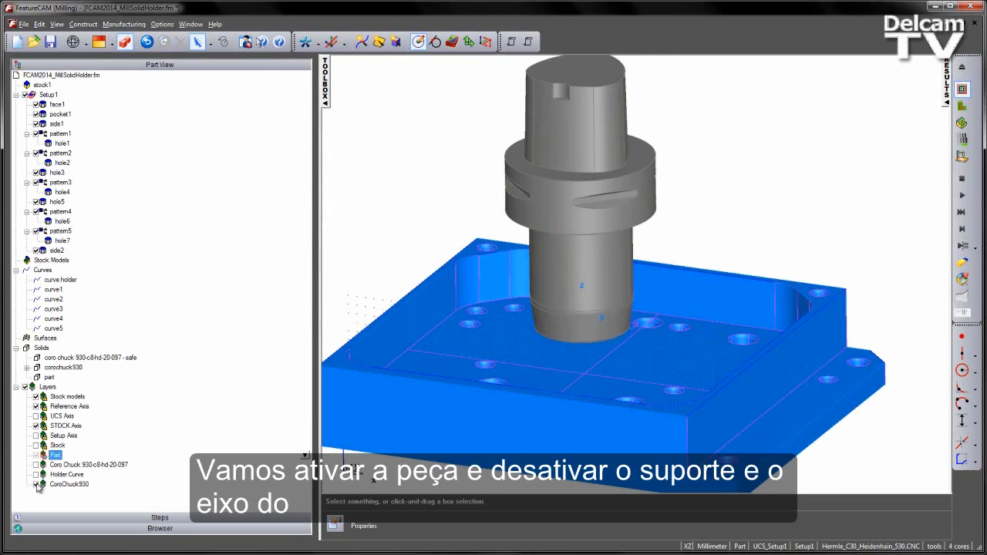
{"action": "left_click", "coordinate": [36, 484]}
{"action": "middle_click_drag", "start_coordinate": [474, 208], "coordinate": [535, 158], "text": "shift"}
{"action": "middle_click_drag", "start_coordinate": [534, 158], "coordinate": [416, 236]}
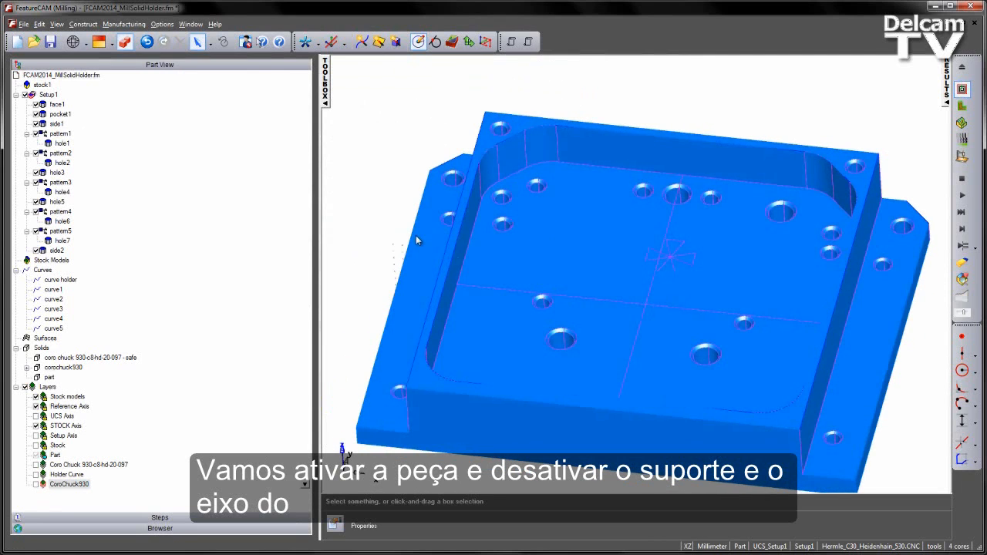
Hide the STOCK Axis layer and show the Stock, Setup Axis and UCS Axis layers.
{"action": "left_click", "coordinate": [35, 426]}
{"action": "left_click", "coordinate": [35, 445]}
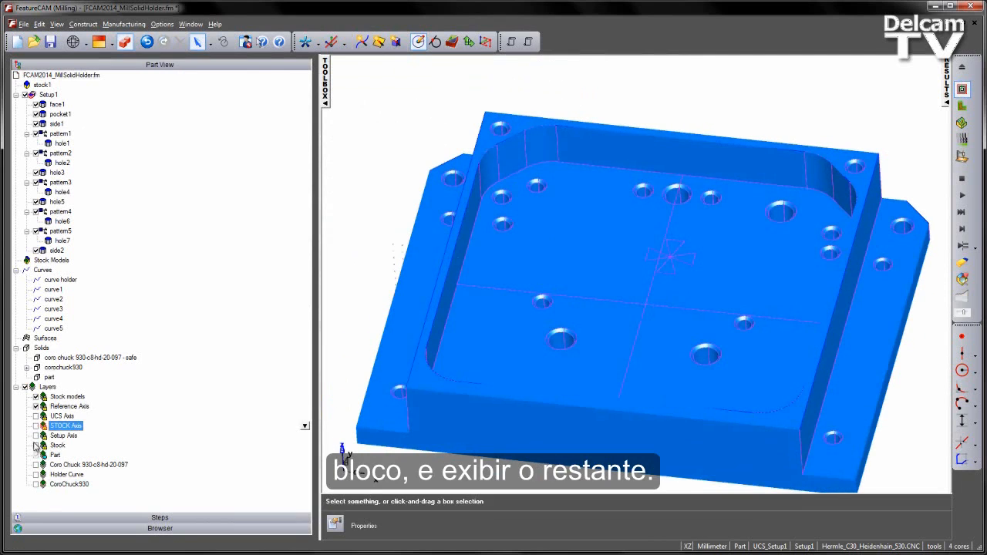
{"action": "left_click", "coordinate": [36, 435]}
{"action": "left_click", "coordinate": [36, 416]}
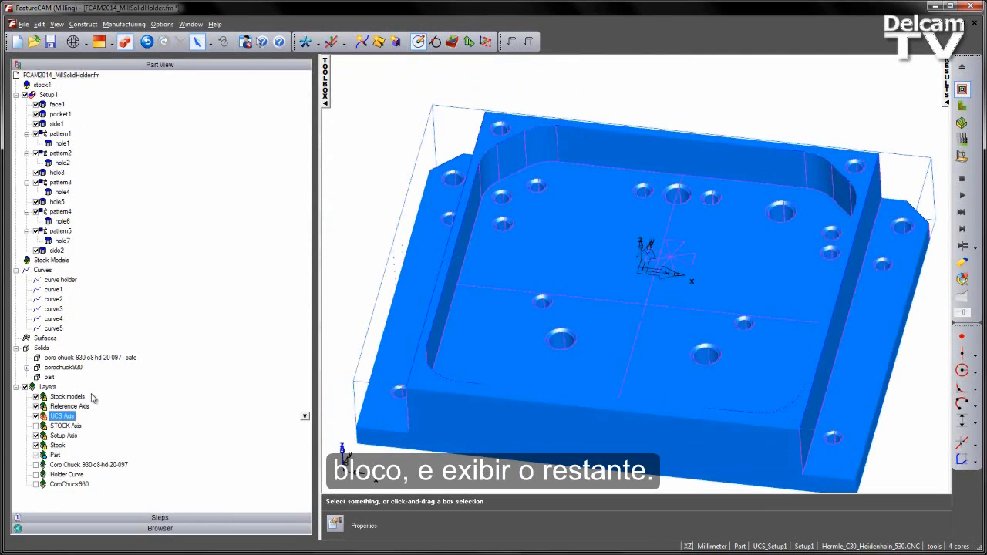
{"action": "middle_click_drag", "start_coordinate": [551, 251], "coordinate": [521, 234]}
{"action": "scroll", "coordinate": [542, 217], "scroll_direction": "down", "scroll_amount": 3}
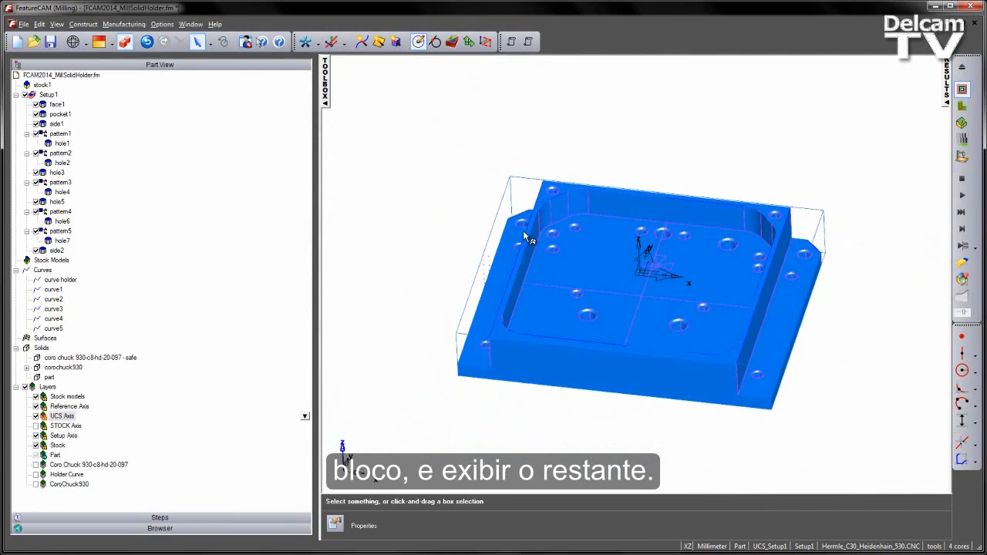
{"action": "scroll", "coordinate": [524, 237], "scroll_direction": "up", "scroll_amount": 2}
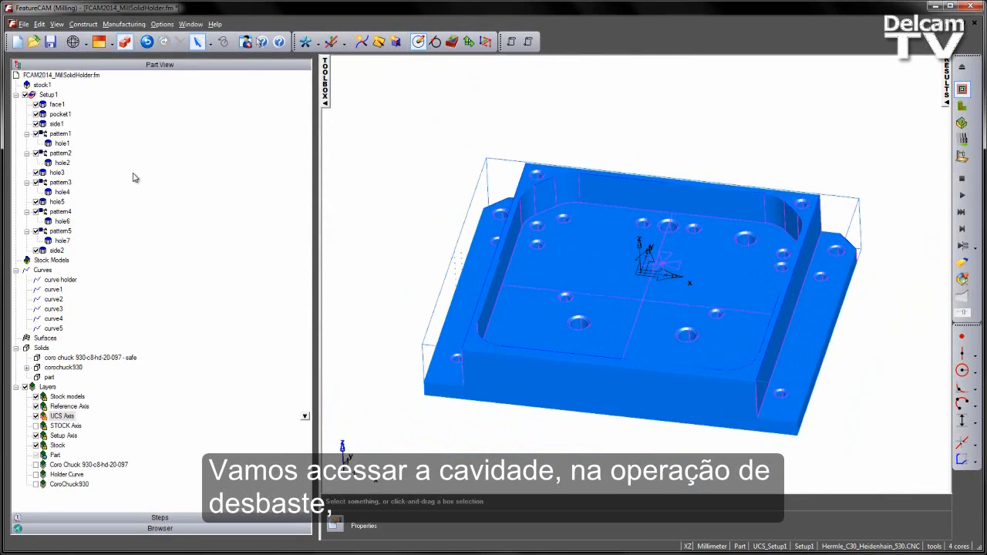
In pocket1's rough operation, copy the endmillM2000:reg tool and name the copy endmillM2000:reg_Capto.
{"action": "double_click", "coordinate": [61, 114]}
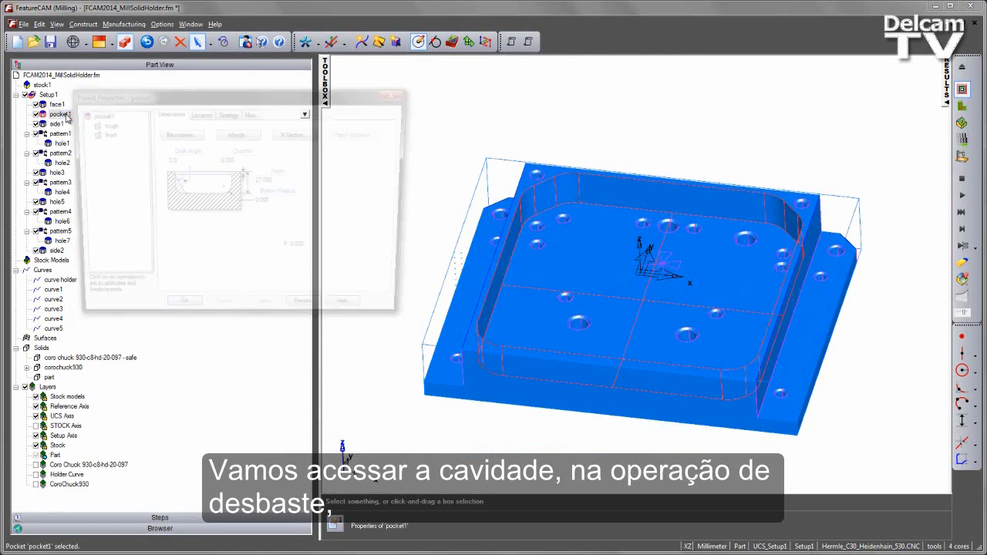
{"action": "left_click", "coordinate": [103, 124]}
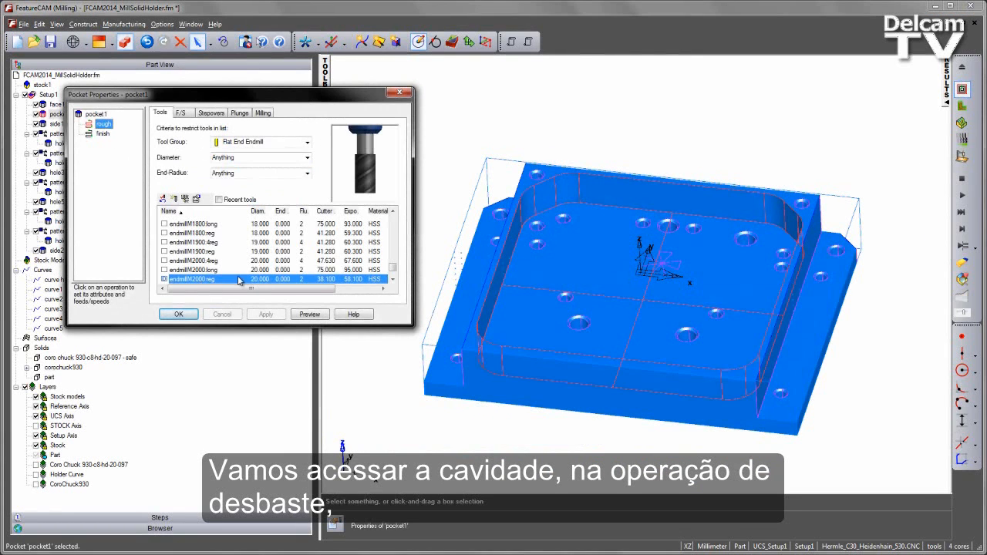
{"action": "left_click", "coordinate": [393, 281]}
{"action": "left_click", "coordinate": [393, 281]}
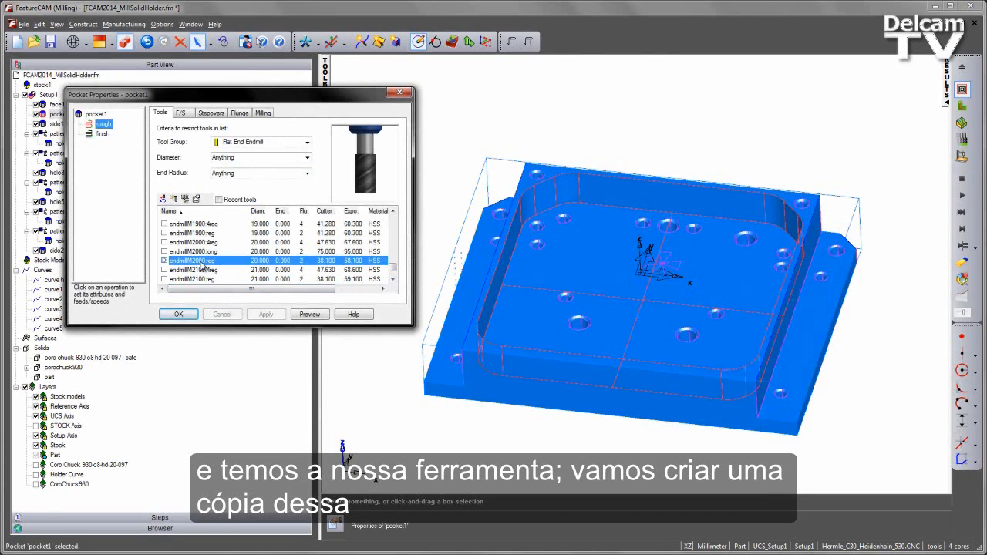
{"action": "left_click", "coordinate": [173, 198]}
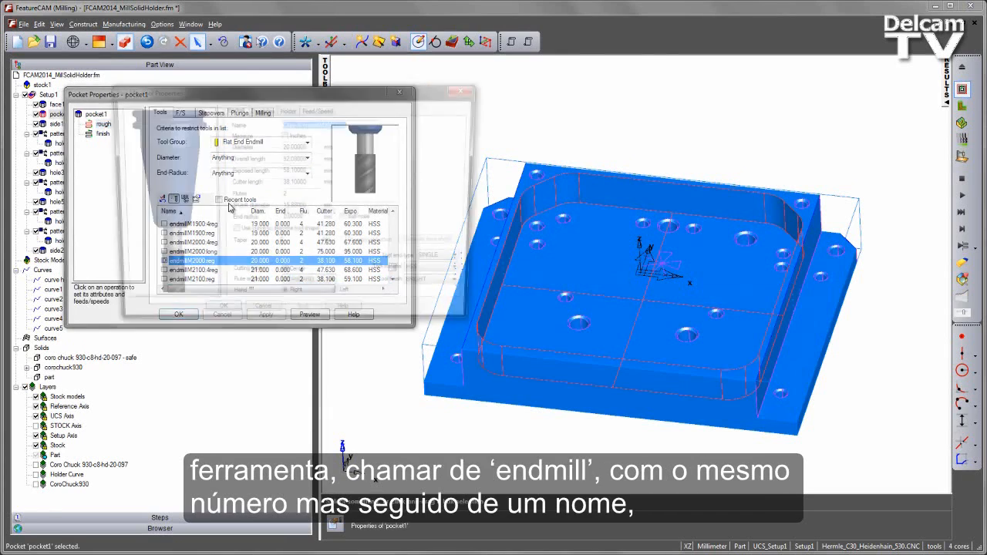
{"action": "left_click_drag", "start_coordinate": [304, 123], "coordinate": [194, 121]}
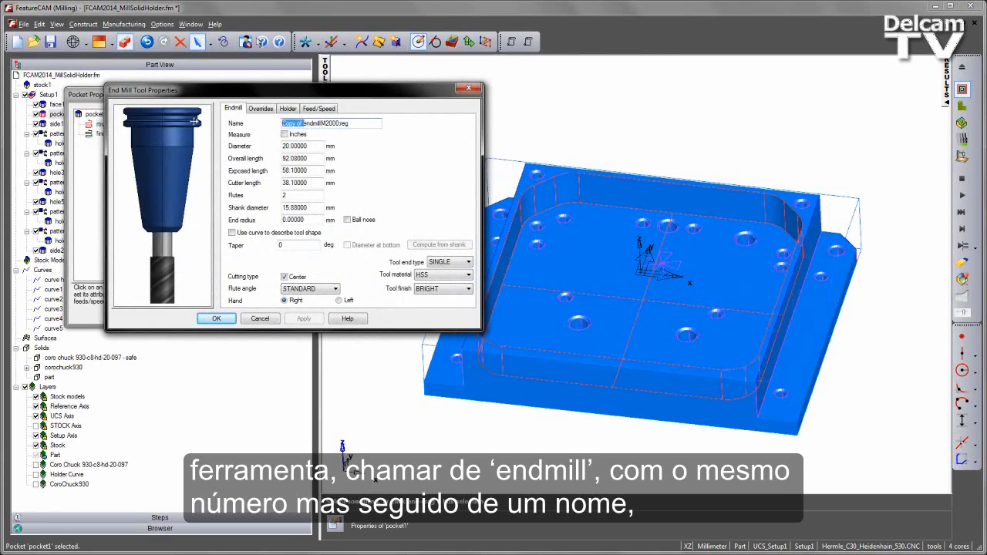
{"action": "key", "text": "Delete"}
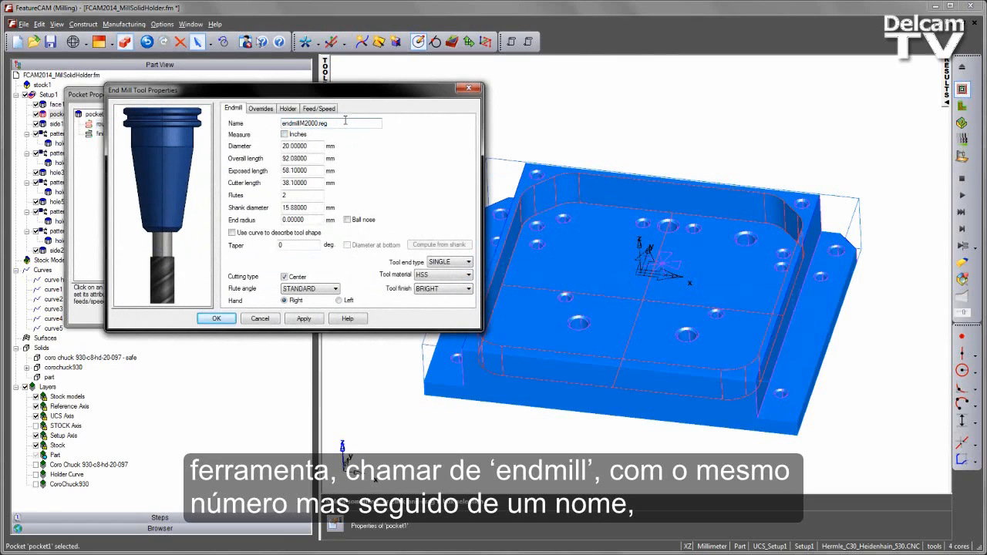
{"action": "type", "text": "_Capto"}
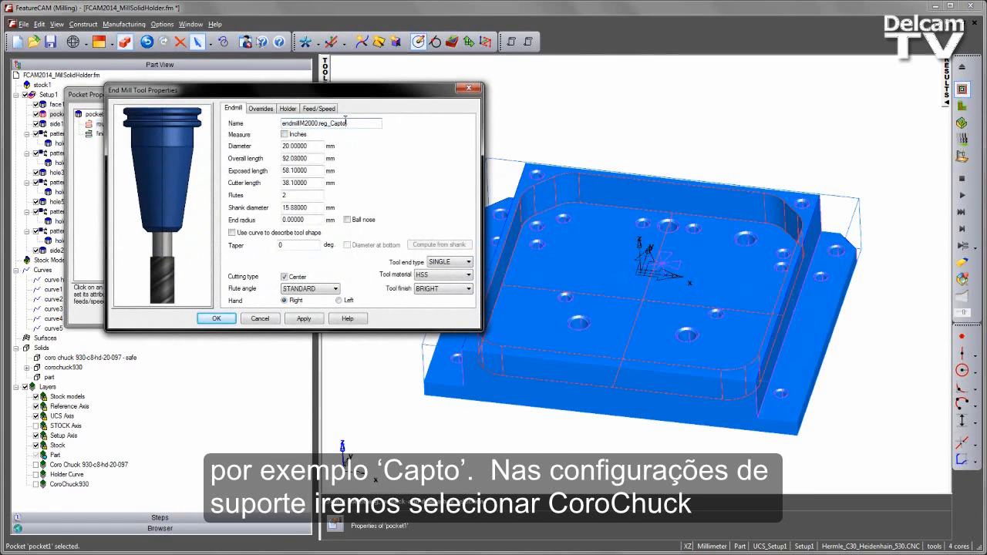
Assign the CoroChuck930 holder to the copied end mill and set the new tool as the rough operation's override.
{"action": "left_click", "coordinate": [288, 108]}
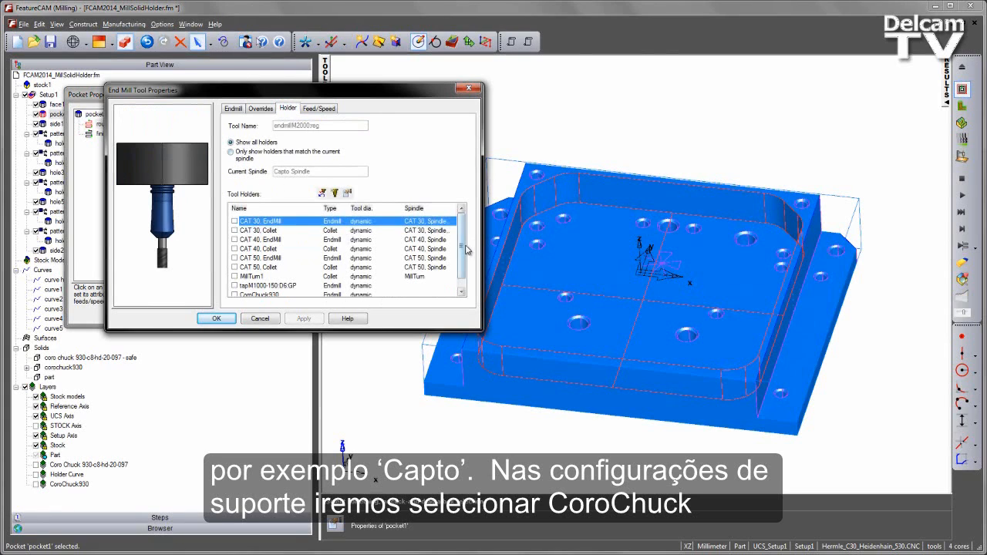
{"action": "scroll", "coordinate": [464, 262], "scroll_direction": "down", "scroll_amount": 1}
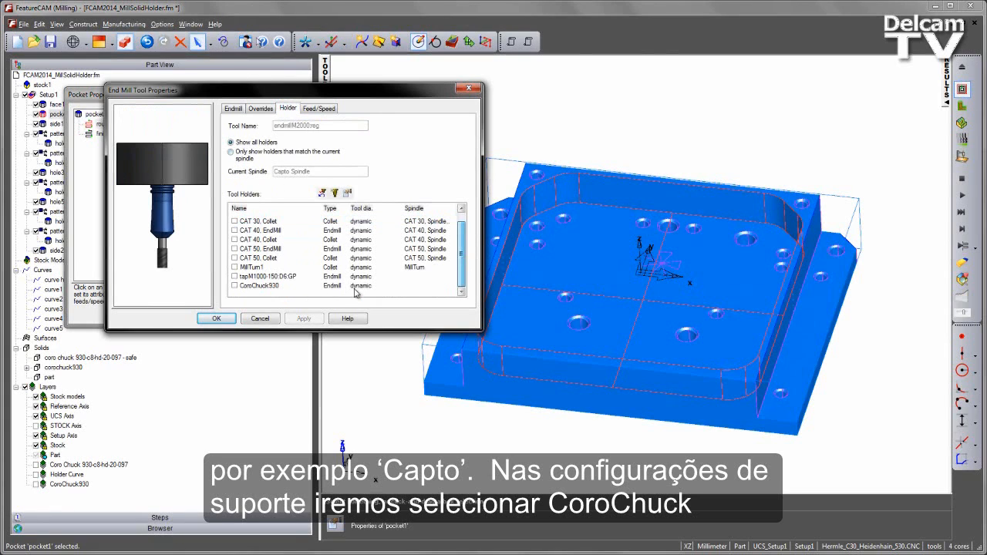
{"action": "left_click", "coordinate": [234, 286]}
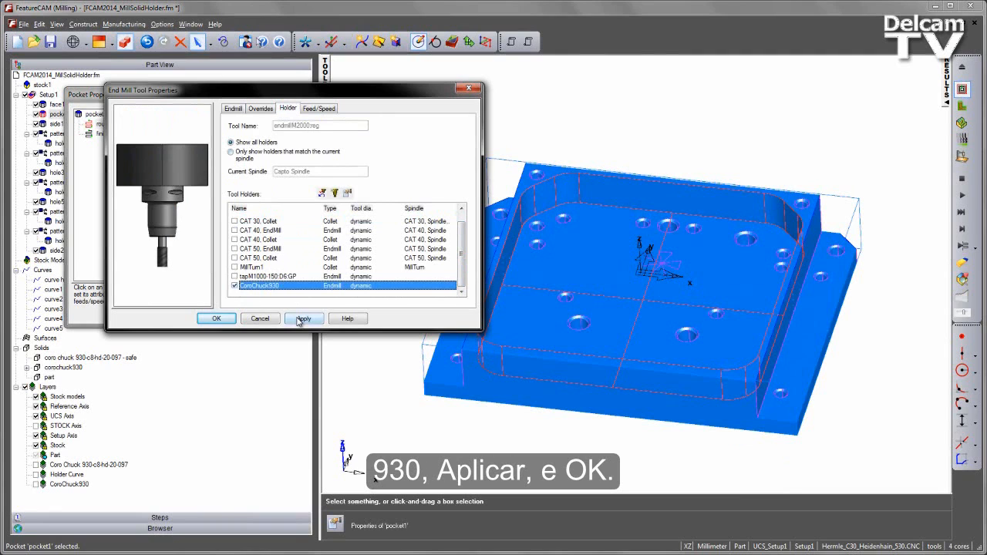
{"action": "left_click", "coordinate": [302, 318]}
{"action": "left_click", "coordinate": [217, 318]}
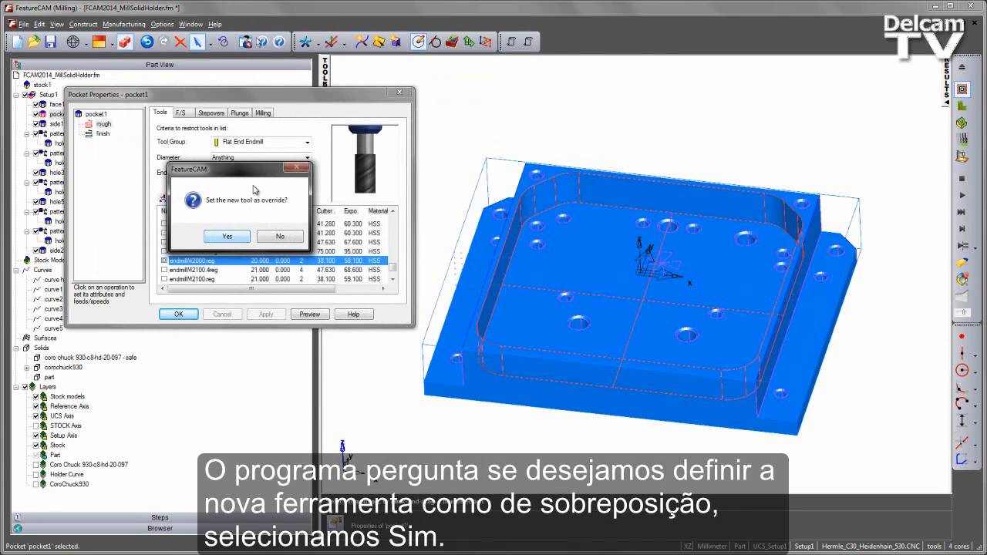
{"action": "left_click", "coordinate": [228, 237]}
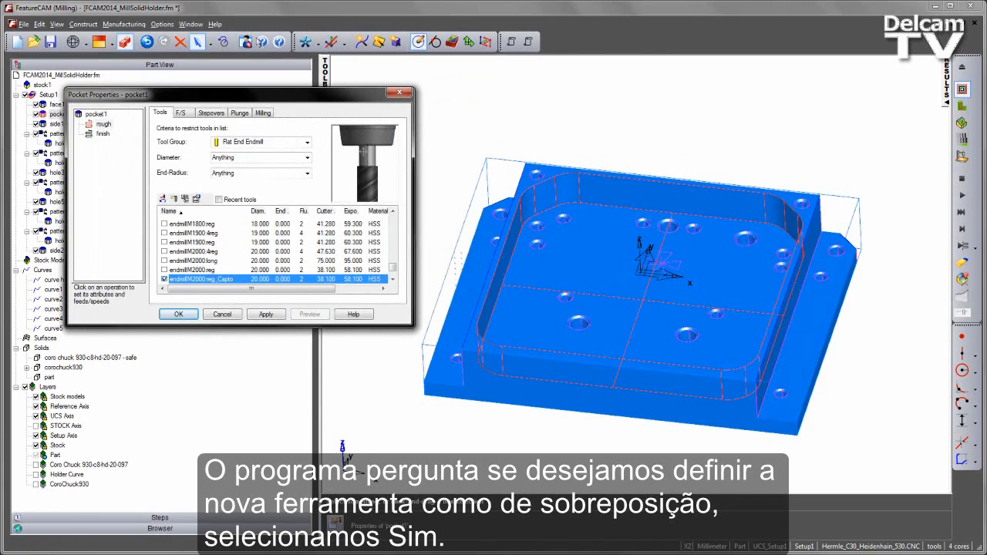
Inspect the holder in the tool preview and the finish operation's tool, and accept the pocket1 properties.
{"action": "middle_click_drag", "start_coordinate": [359, 144], "coordinate": [365, 171]}
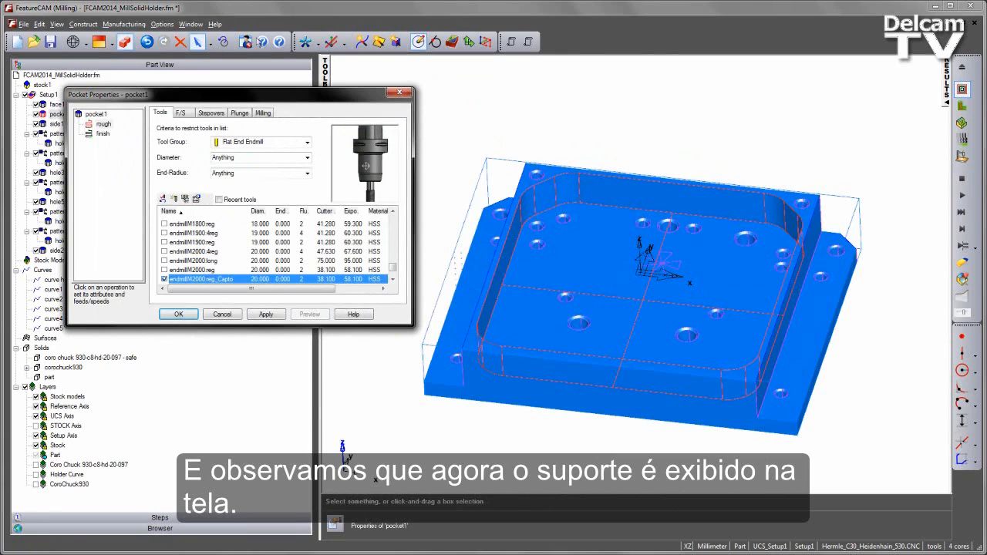
{"action": "scroll", "coordinate": [367, 175], "scroll_direction": "down", "scroll_amount": 3}
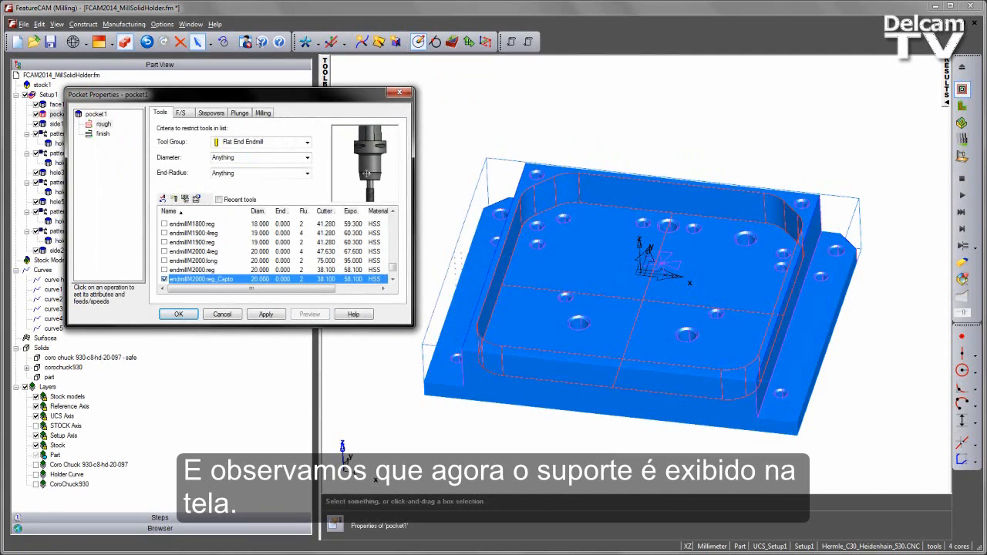
{"action": "left_click", "coordinate": [102, 134]}
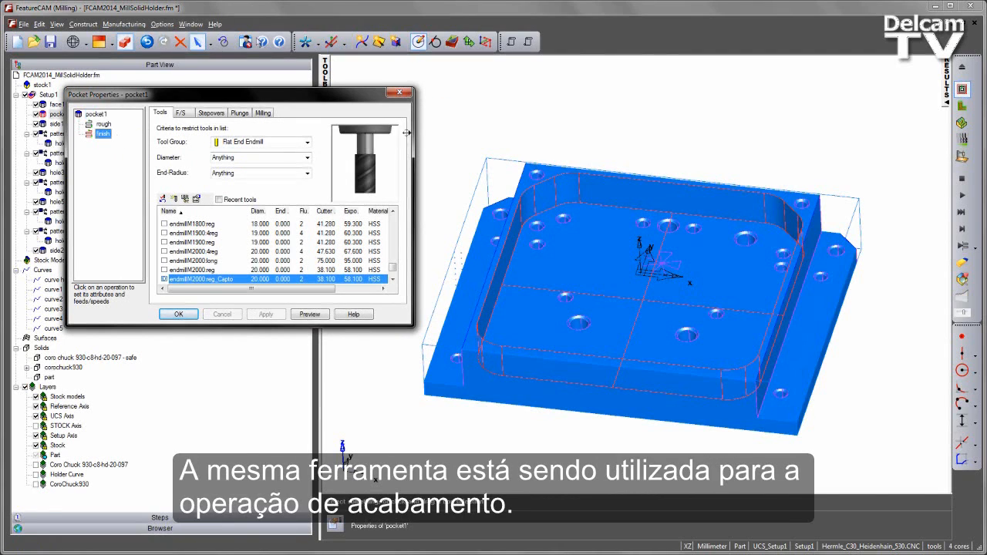
{"action": "left_click", "coordinate": [178, 315]}
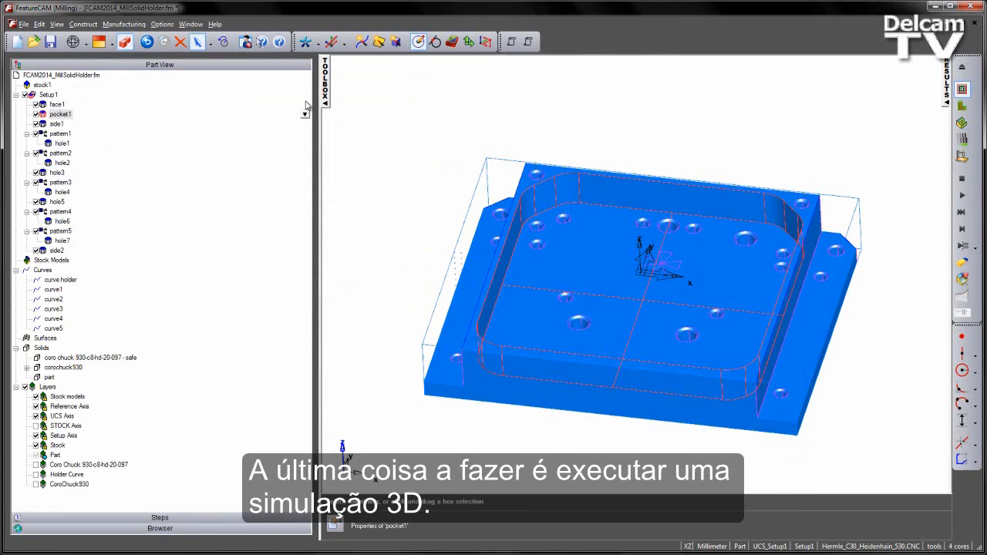
Enlarge the graphics area by collapsing the part tree and start a single-step 3D simulation of the milling setup.
{"action": "left_click", "coordinate": [322, 80]}
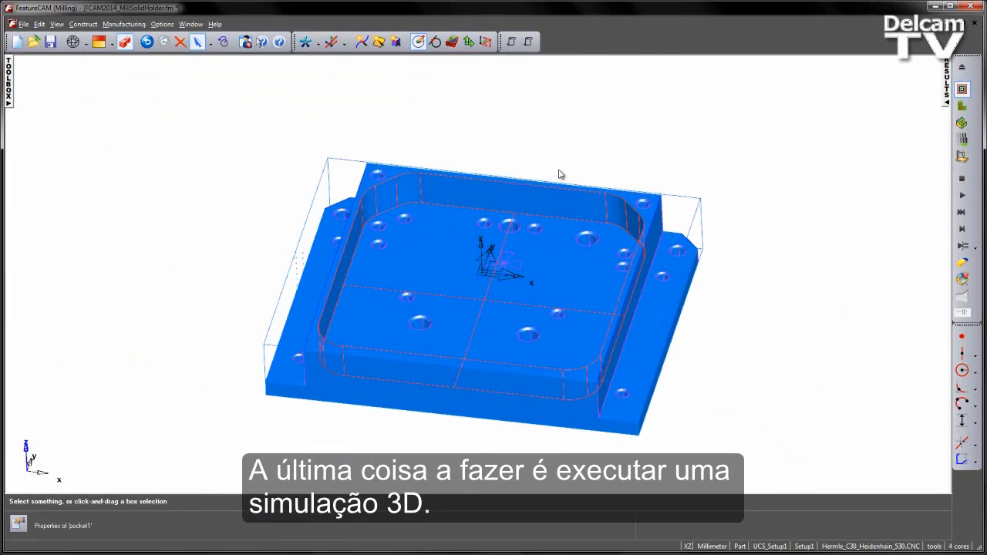
{"action": "scroll", "coordinate": [632, 290], "scroll_direction": "up", "scroll_amount": 2}
{"action": "middle_click_drag", "start_coordinate": [618, 266], "coordinate": [629, 241], "text": "shift"}
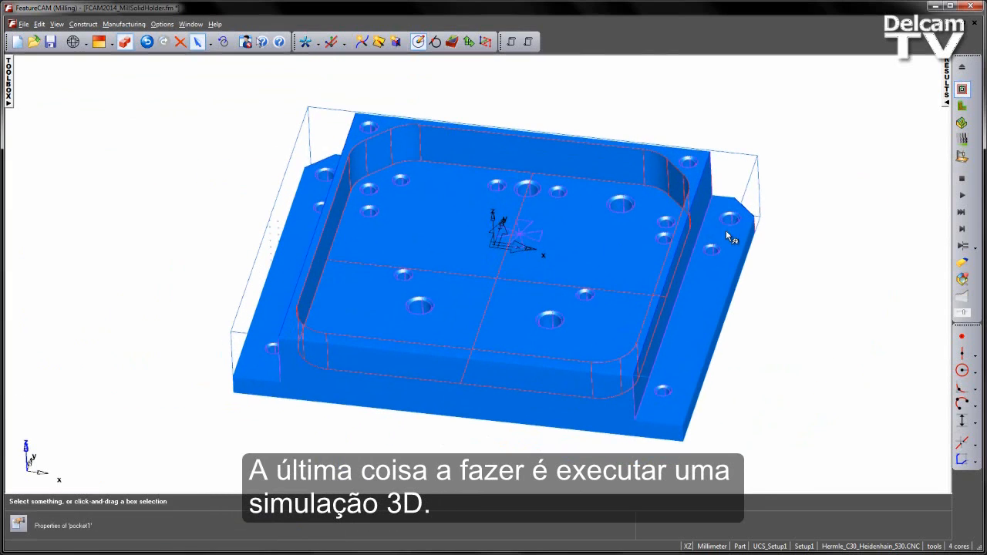
{"action": "left_click", "coordinate": [962, 125]}
{"action": "left_click", "coordinate": [962, 229]}
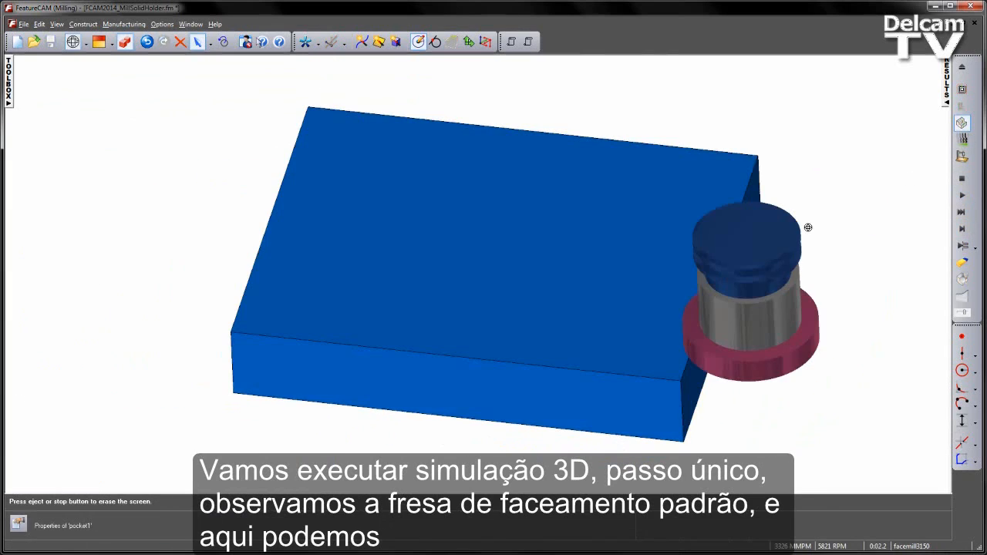
Advance the 3D simulation to the pocket roughing tool and examine its solid holder up close.
{"action": "middle_click_drag", "start_coordinate": [727, 249], "coordinate": [656, 191]}
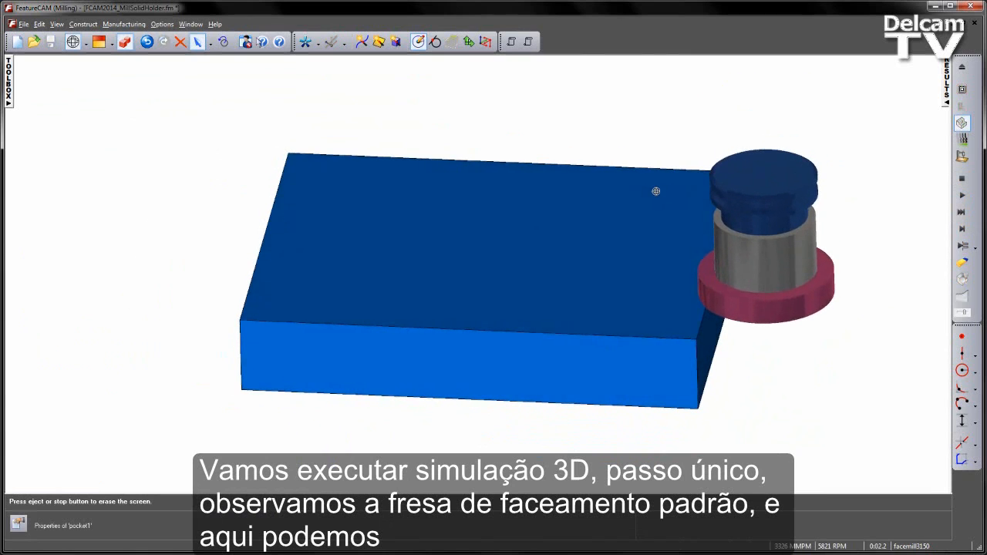
{"action": "left_click", "coordinate": [961, 245]}
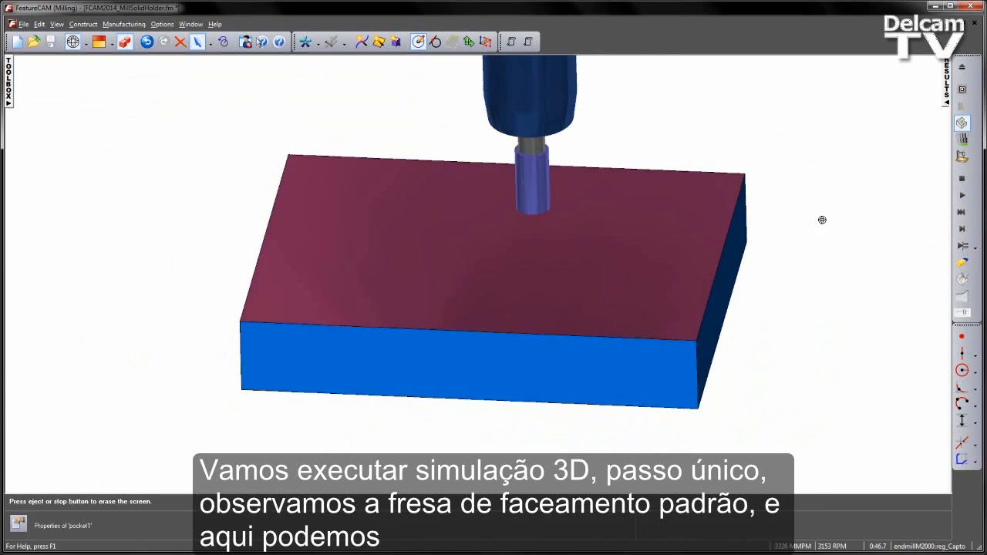
{"action": "middle_click_drag", "start_coordinate": [822, 220], "coordinate": [393, 198]}
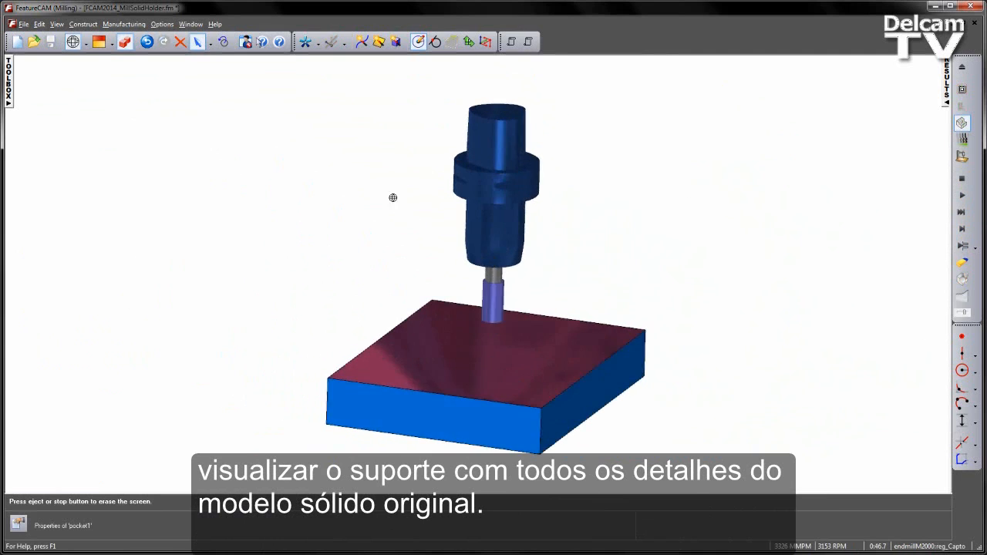
{"action": "scroll", "coordinate": [449, 172], "scroll_direction": "up", "scroll_amount": 3}
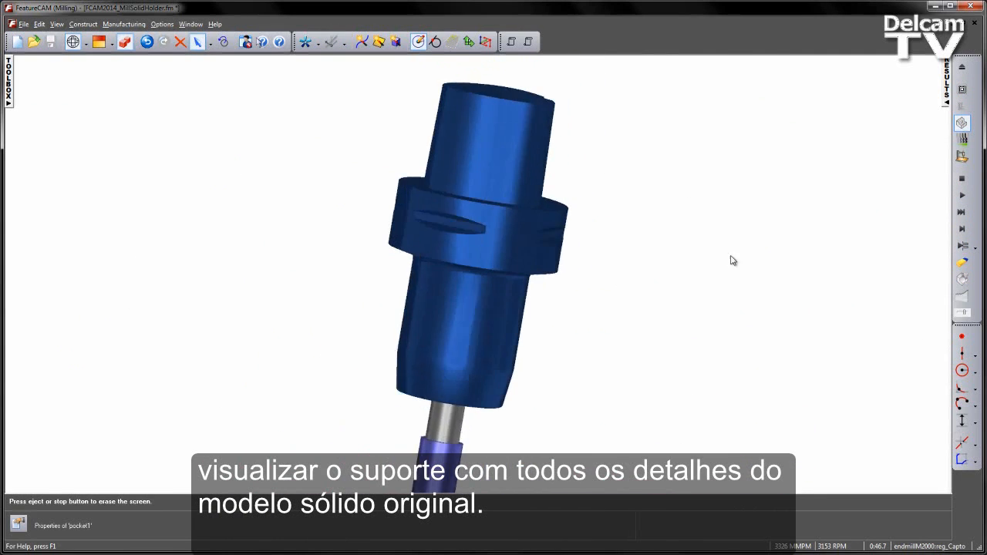